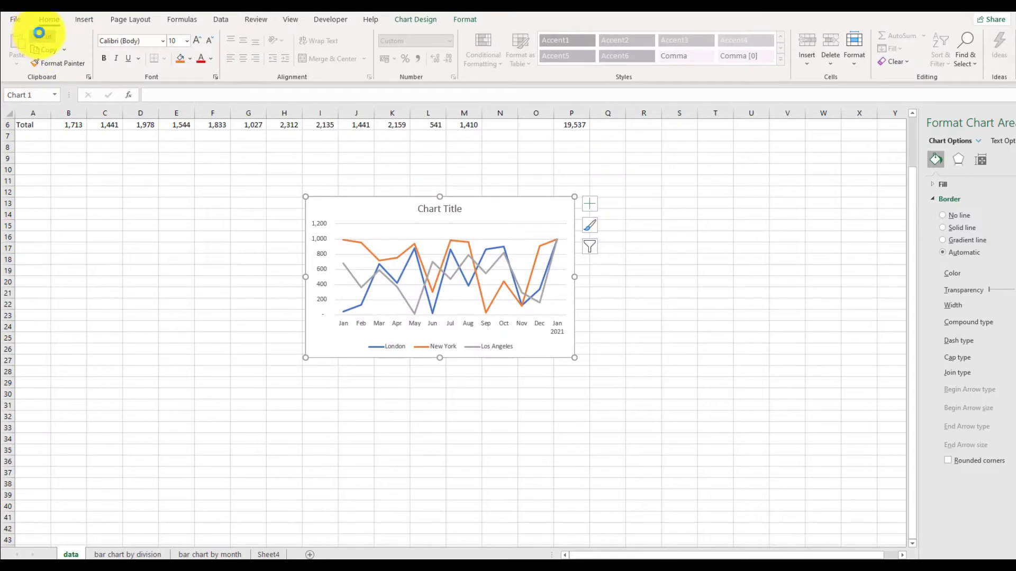
Paste the cut line chart onto Sheet4 and enlarge it to reach about column S and row 34
click(268, 554)
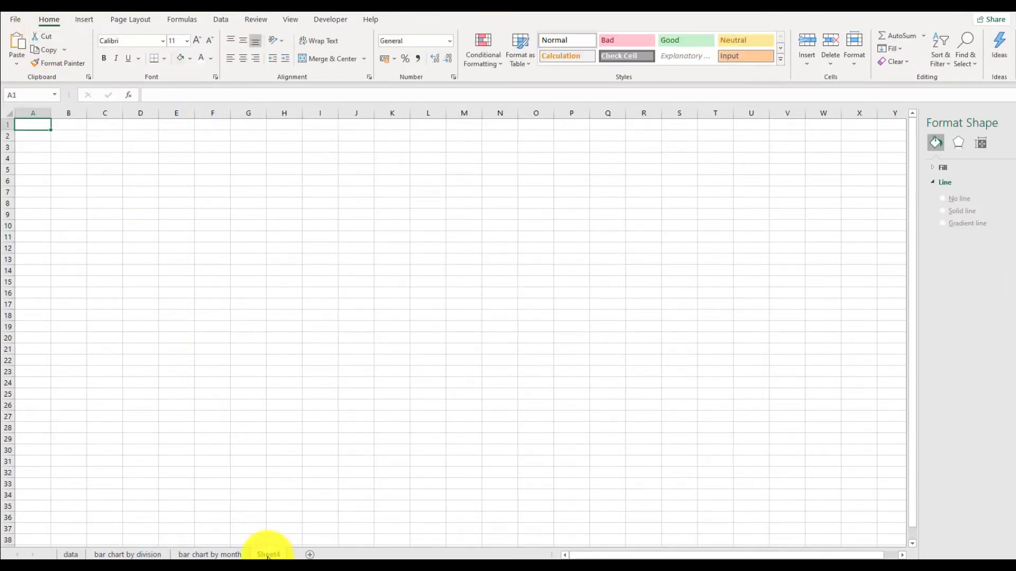
click(14, 42)
drag(281, 280, 679, 493)
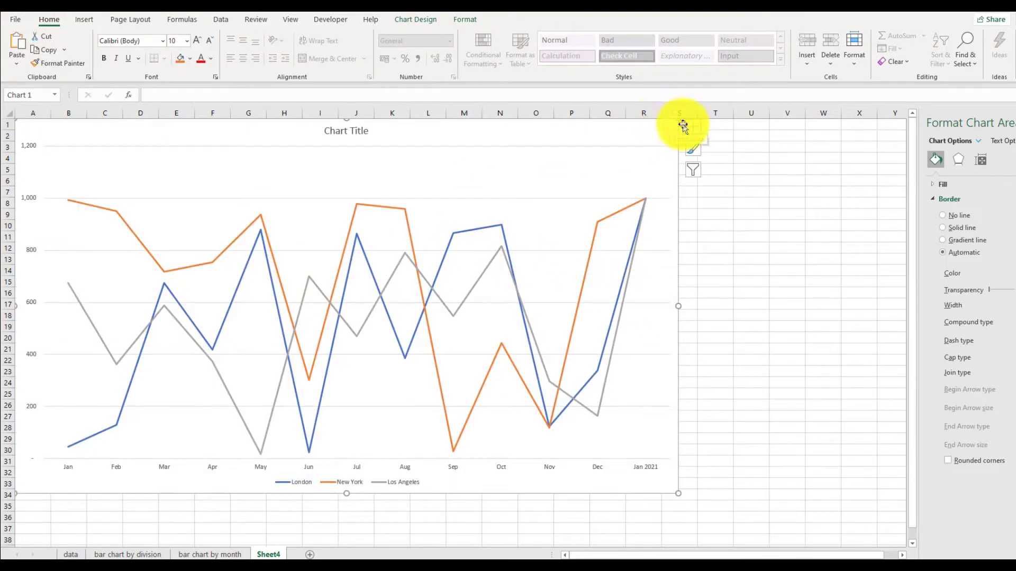
Format the Los Angeles legend entry with a dark green line colour and a dashed line style
click(695, 134)
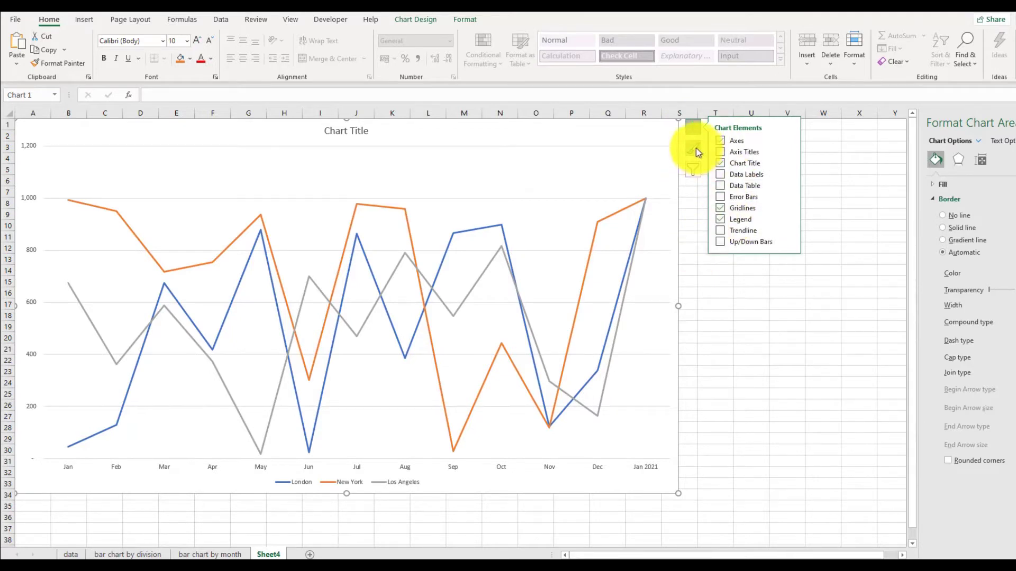
double_click(329, 483)
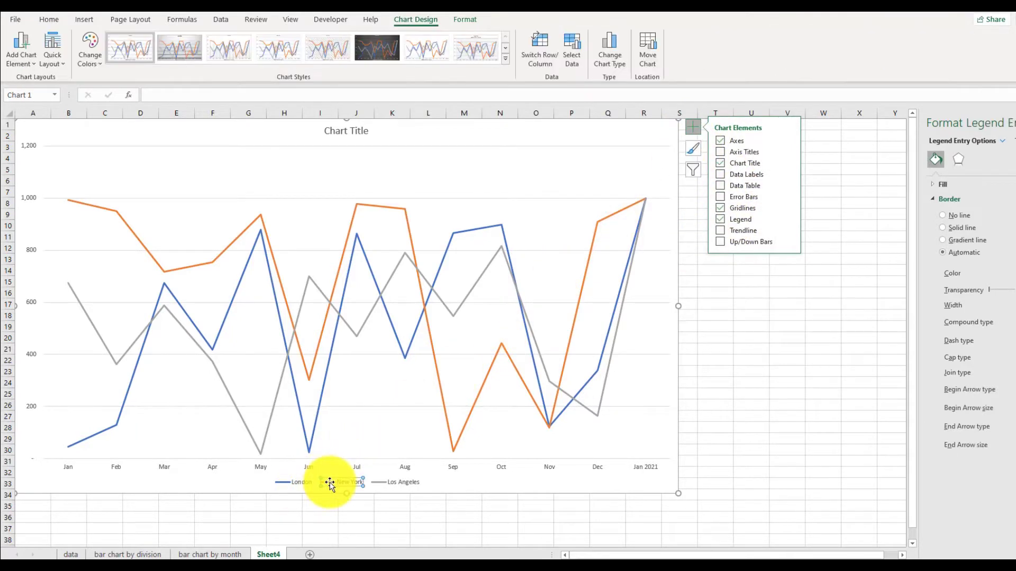
click(403, 488)
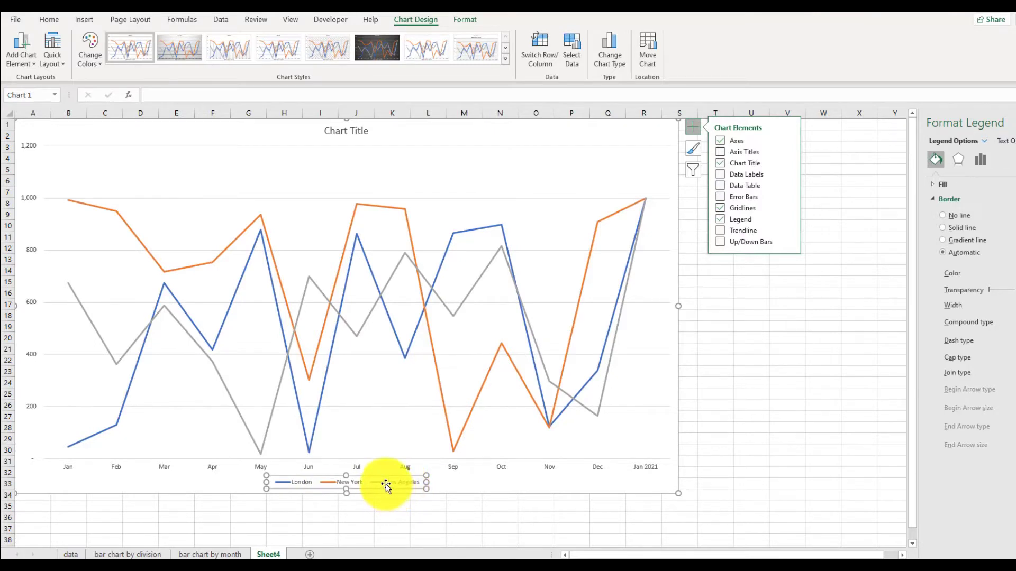
click(386, 485)
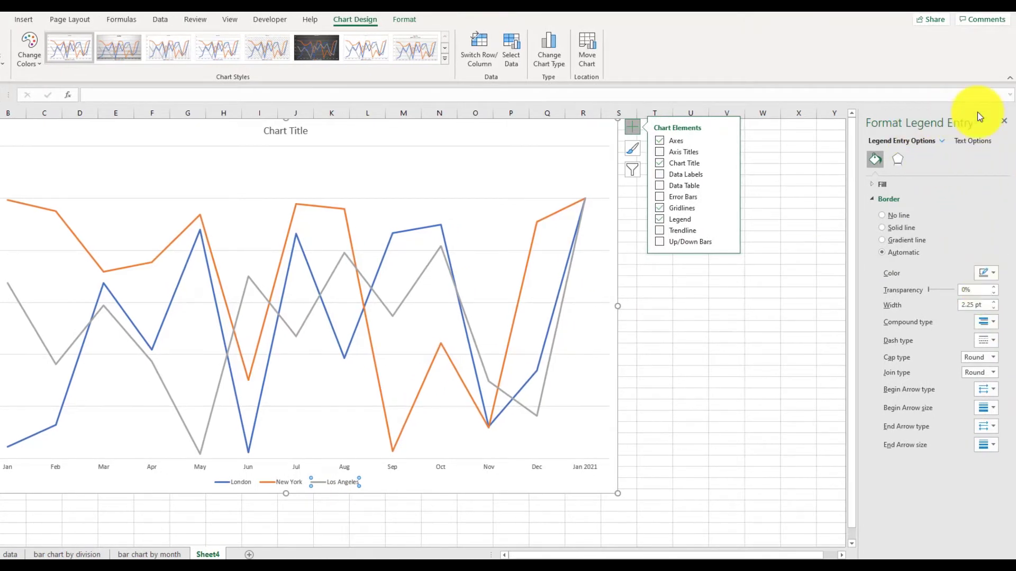
click(995, 274)
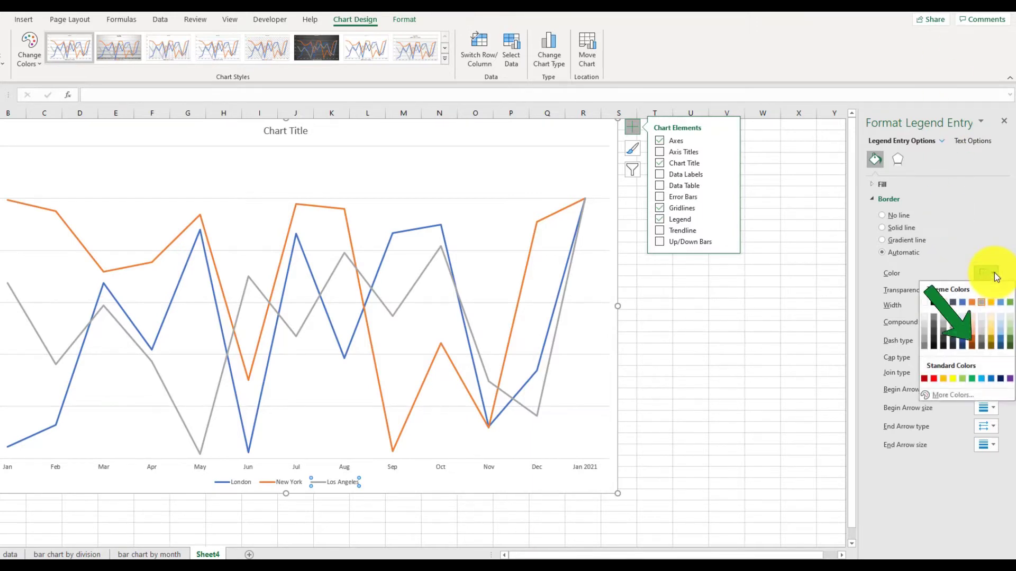
click(1010, 341)
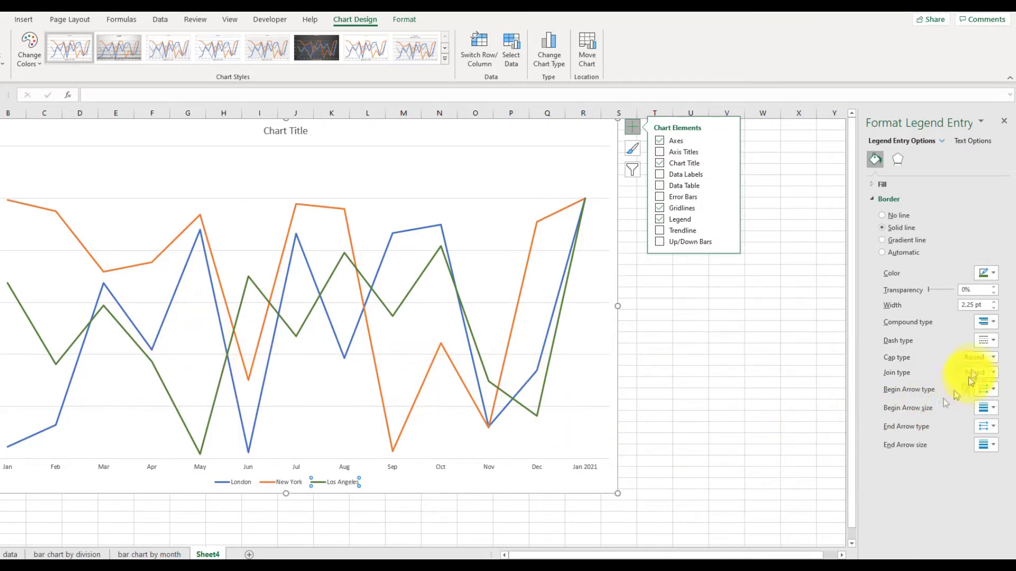
click(992, 340)
click(995, 402)
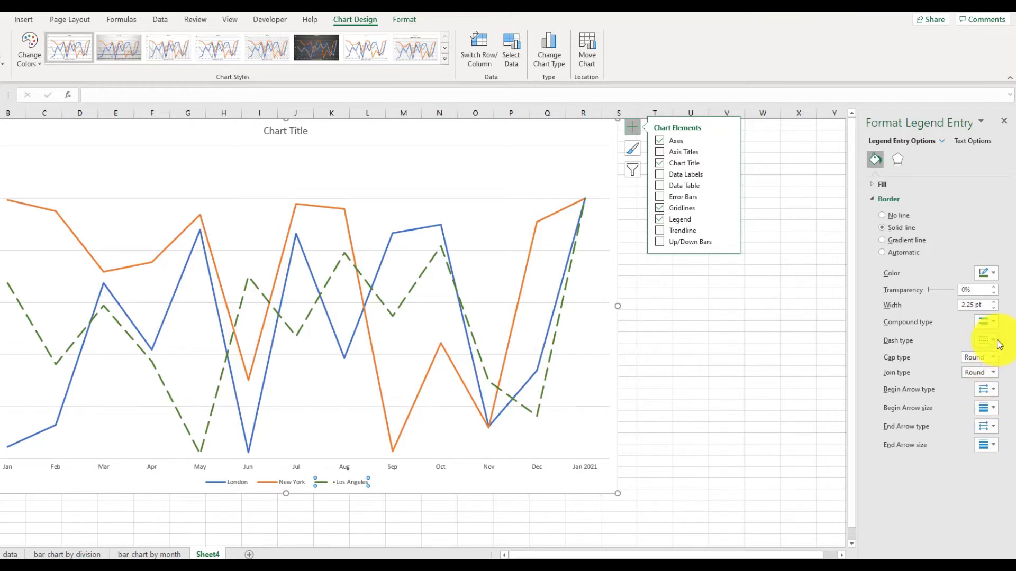
Set the line width of the Los Angeles series to 8.5 pt
click(995, 305)
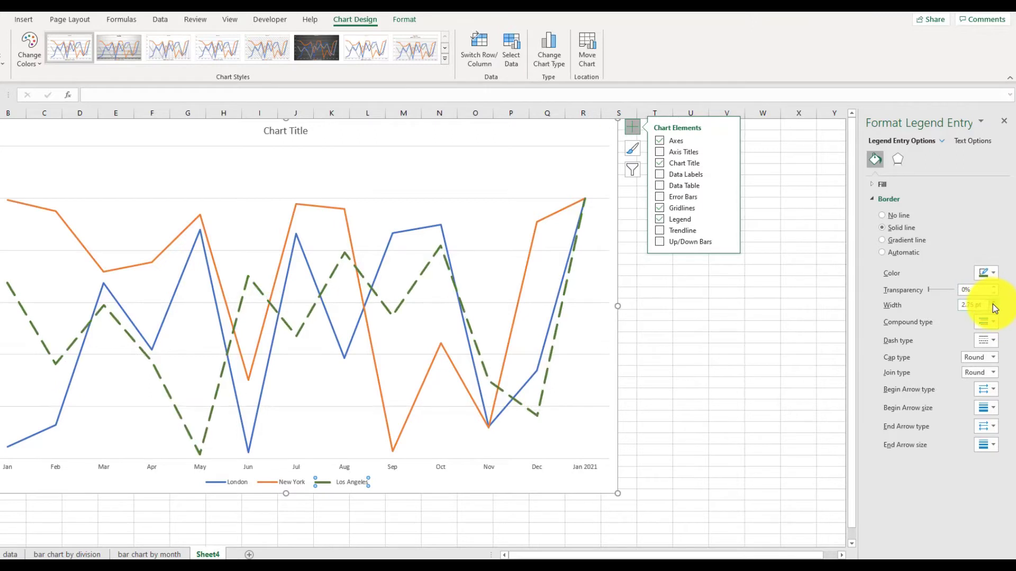
click(991, 311)
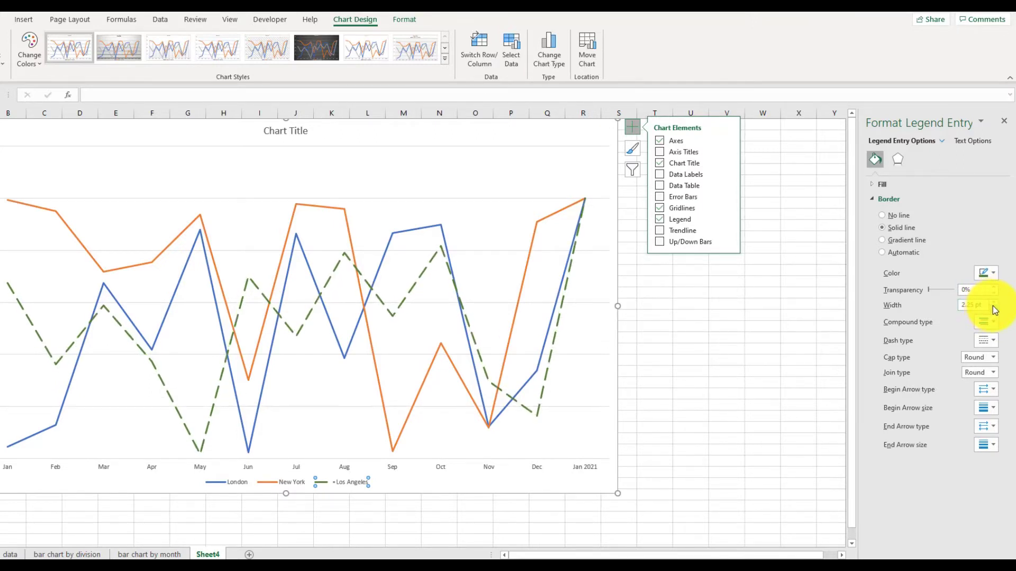
click(994, 305)
click(994, 306)
click(995, 306)
click(995, 305)
click(995, 305)
click(995, 306)
click(995, 306)
click(994, 305)
click(995, 306)
click(995, 305)
click(995, 306)
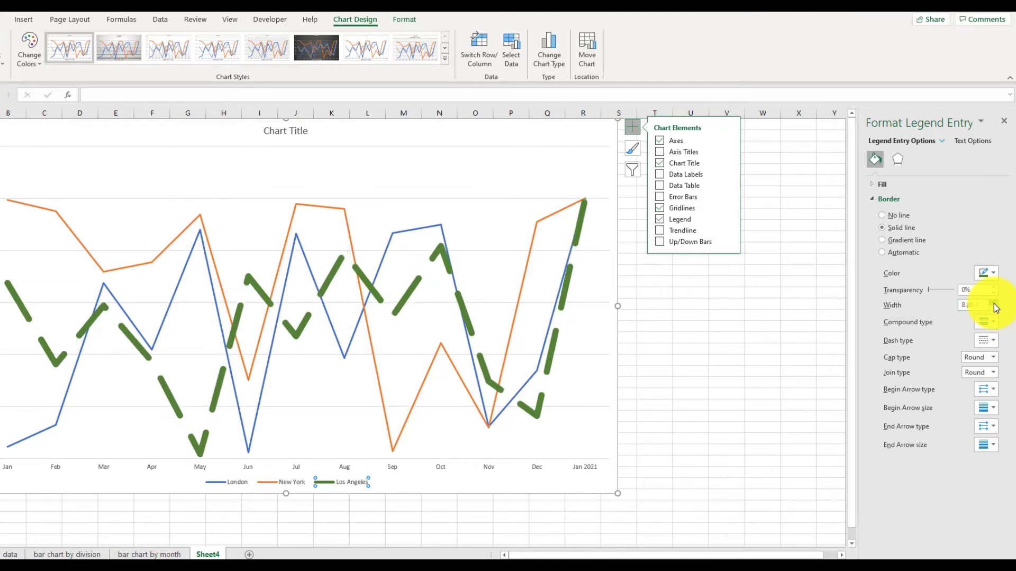
click(994, 306)
Try the Gradient line and No line options on the Los Angeles series, returning it to Solid line
click(881, 240)
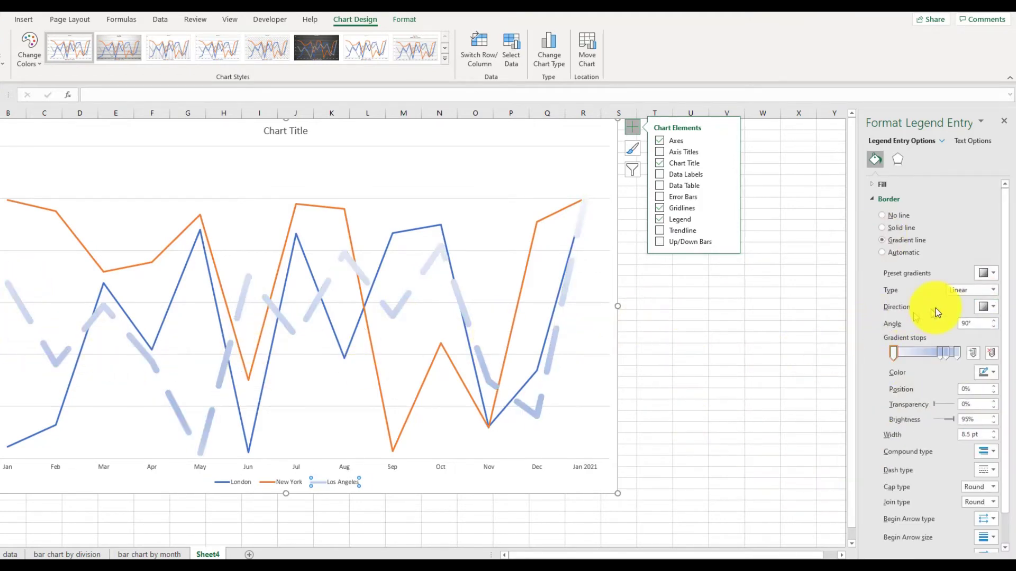
click(882, 228)
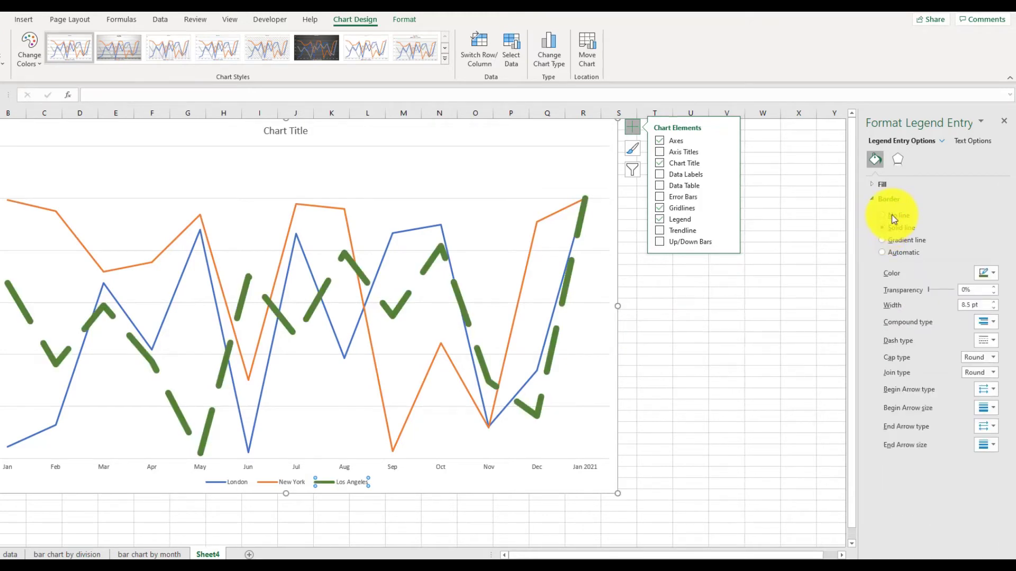
click(889, 217)
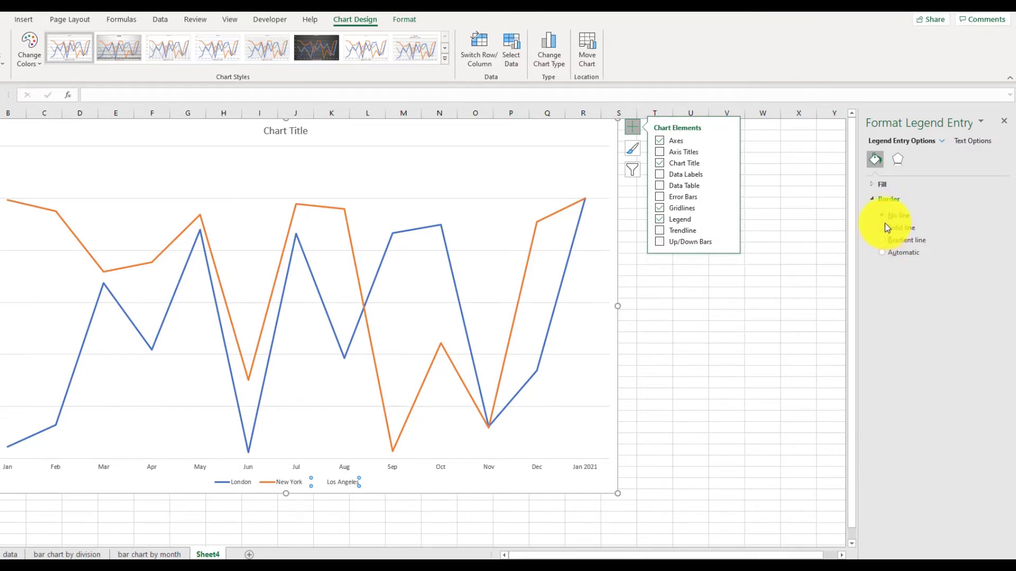
click(885, 226)
click(788, 328)
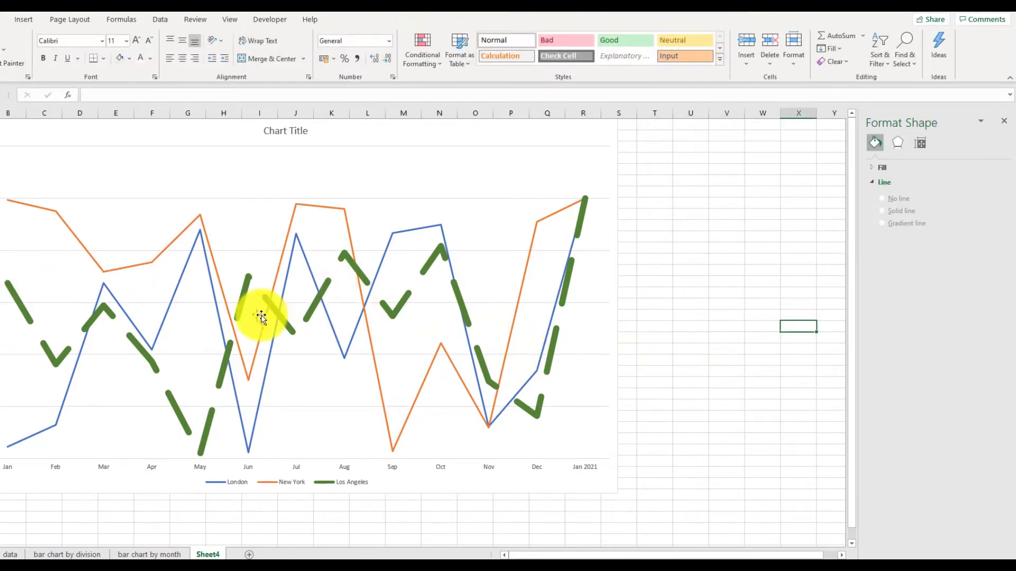
Rename Sheet4 as "line chart" and add a new blank worksheet after it
mouse_move(265, 322)
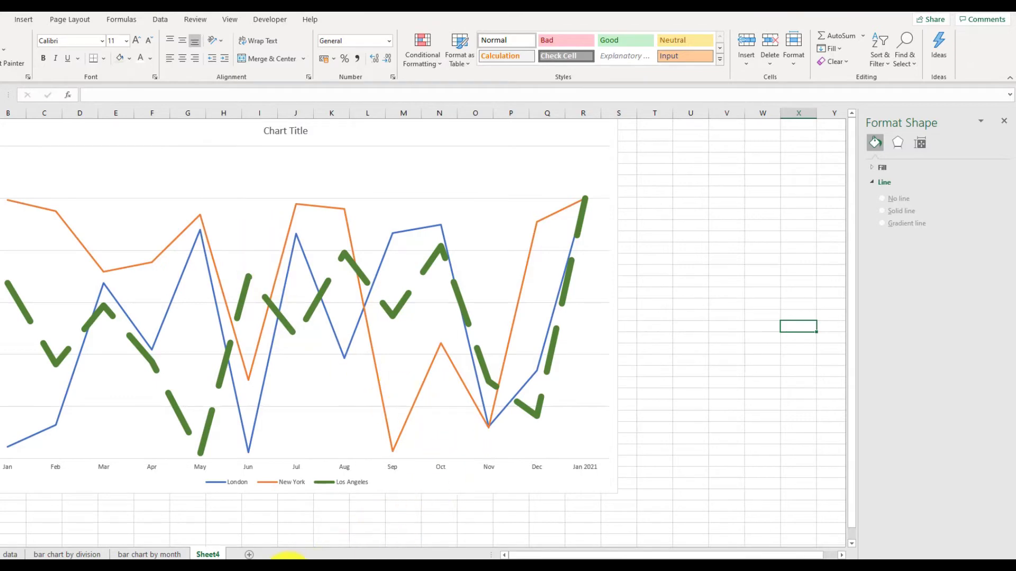
double_click(208, 555)
text(line chart)
key(Return)
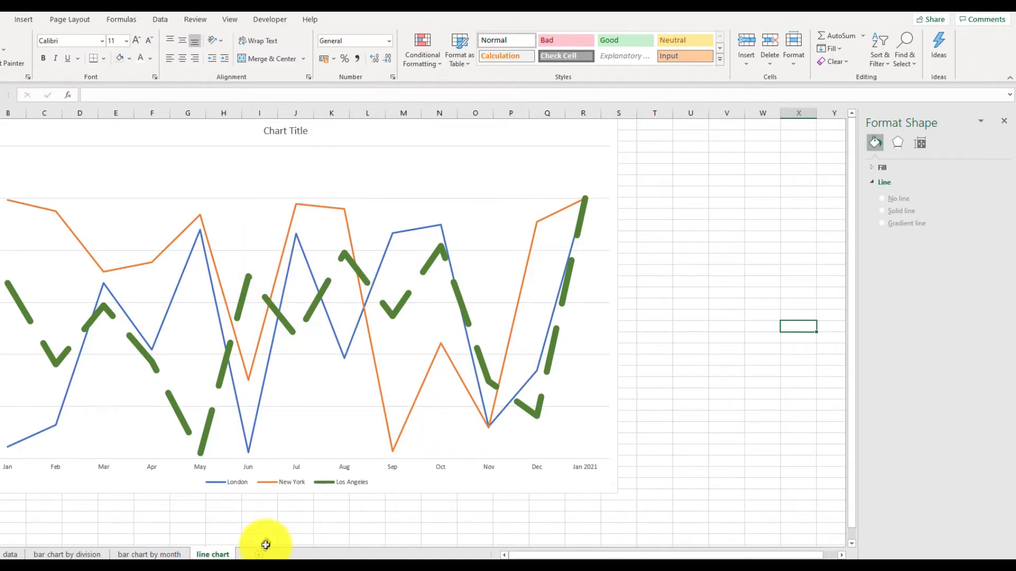
click(261, 553)
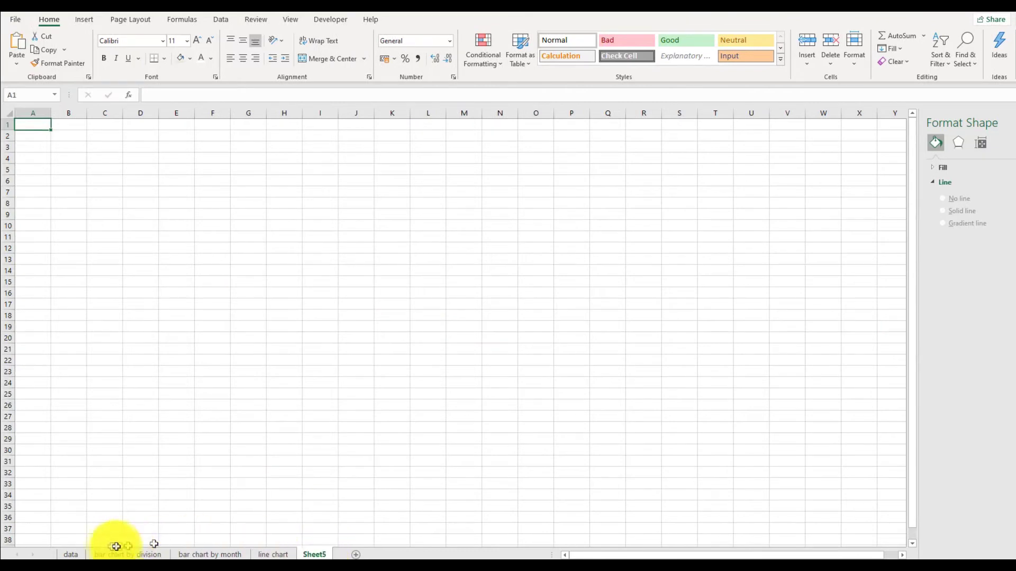
Insert the recommended Stacked Area chart from the turnover table on the data sheet
click(70, 553)
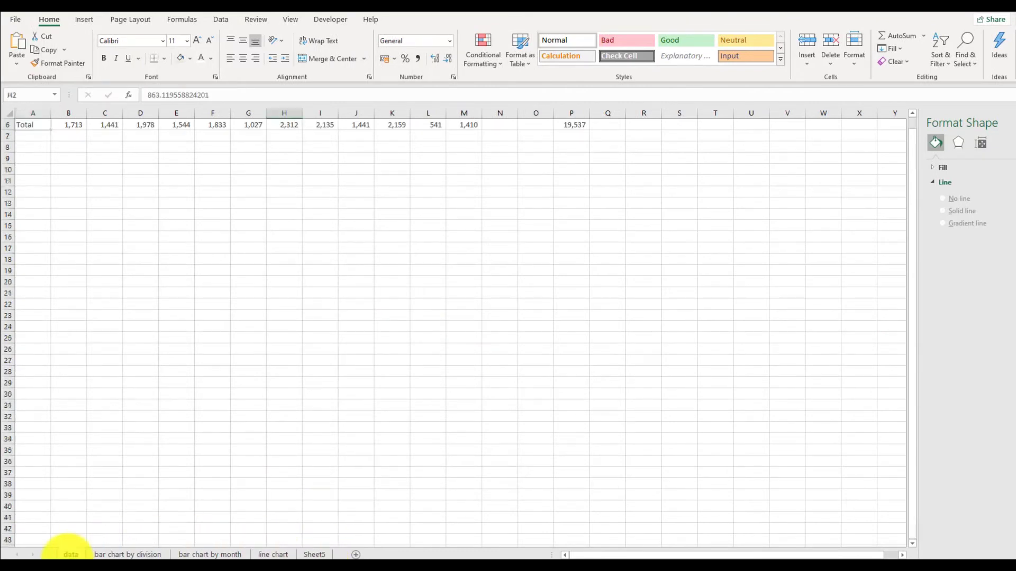
scroll(240, 259, up, 2)
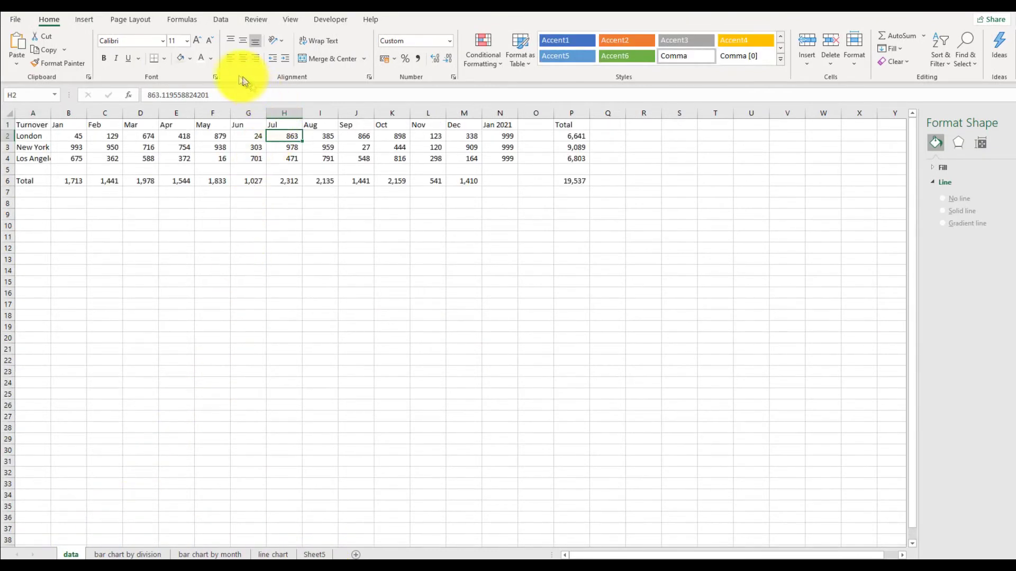
click(75, 23)
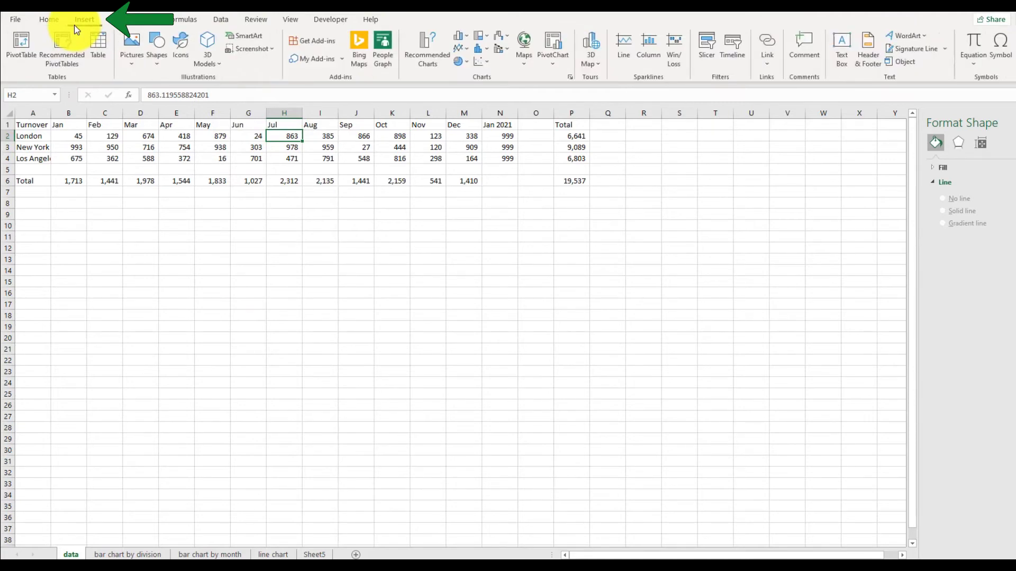
click(436, 63)
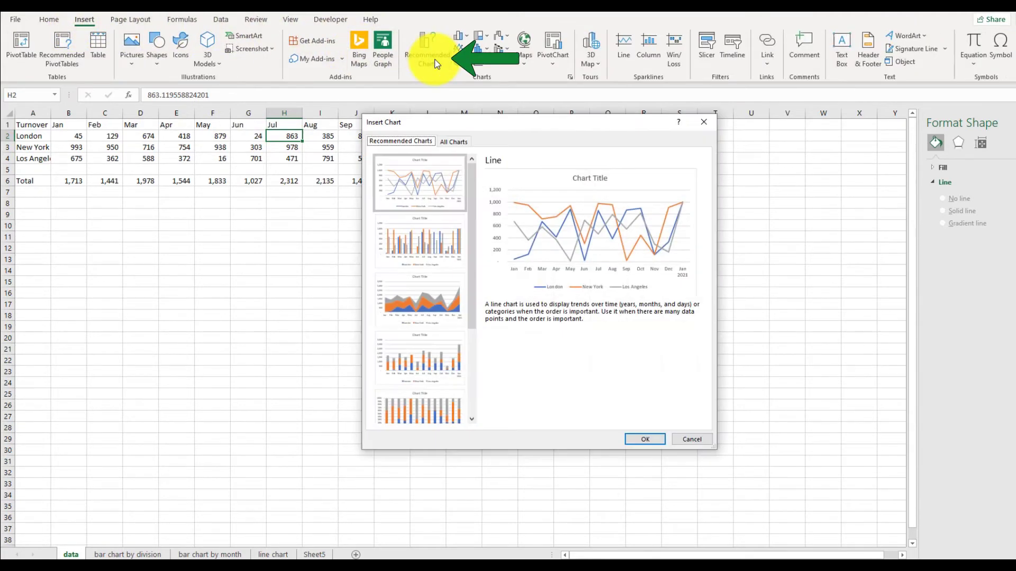
click(430, 290)
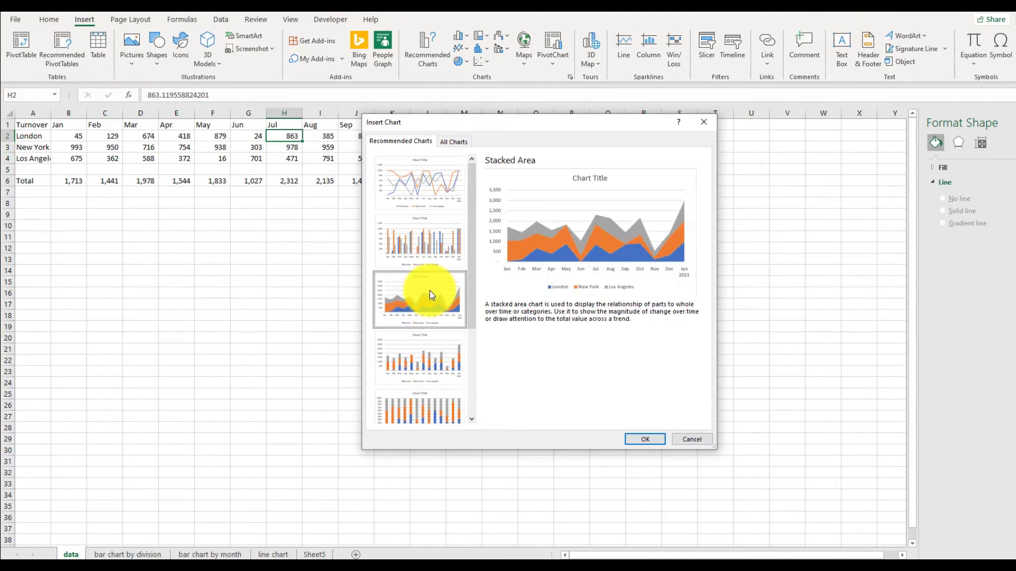
click(645, 440)
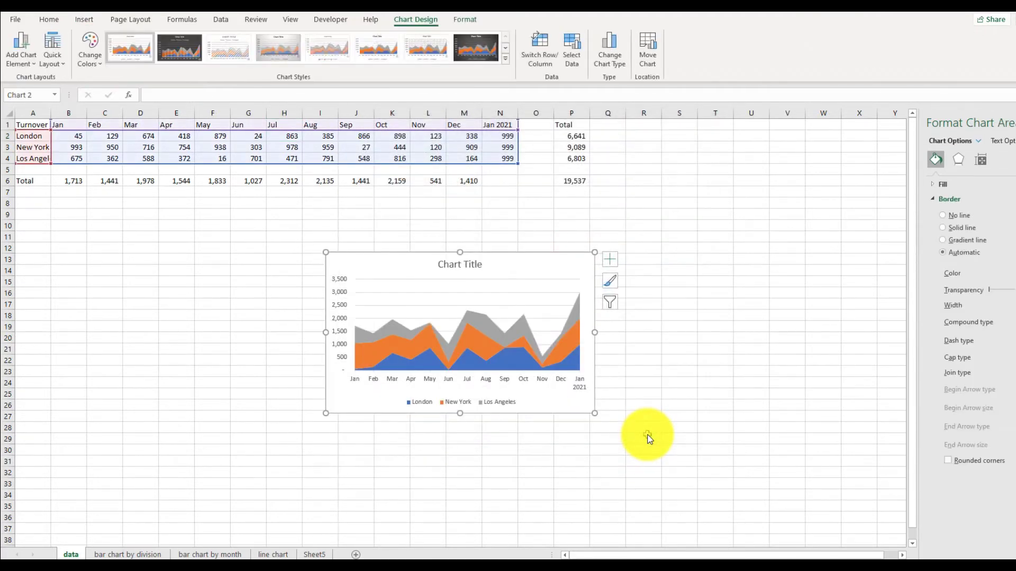
Move the stacked area chart from the data sheet to the blank Sheet5
click(46, 22)
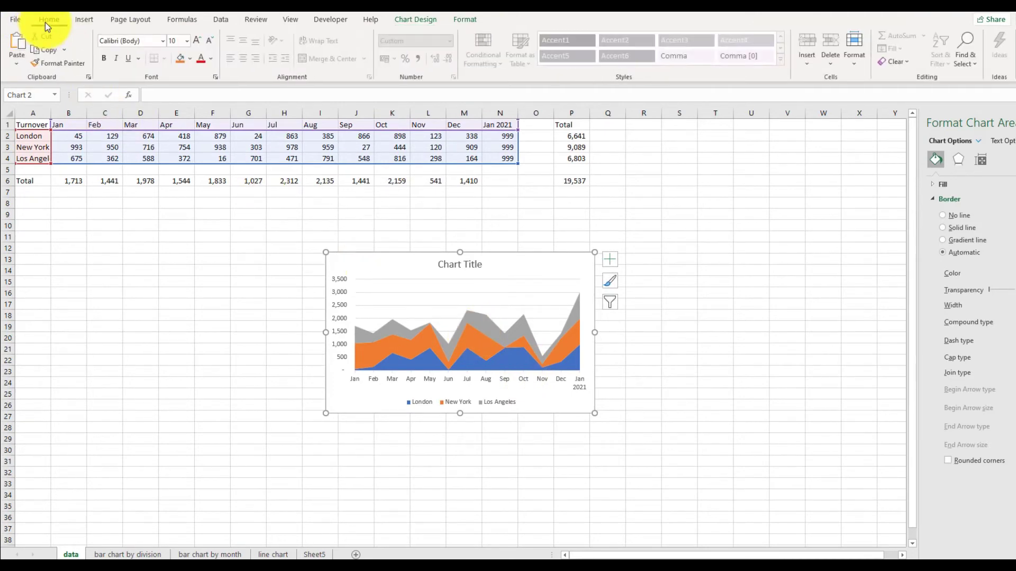
click(44, 36)
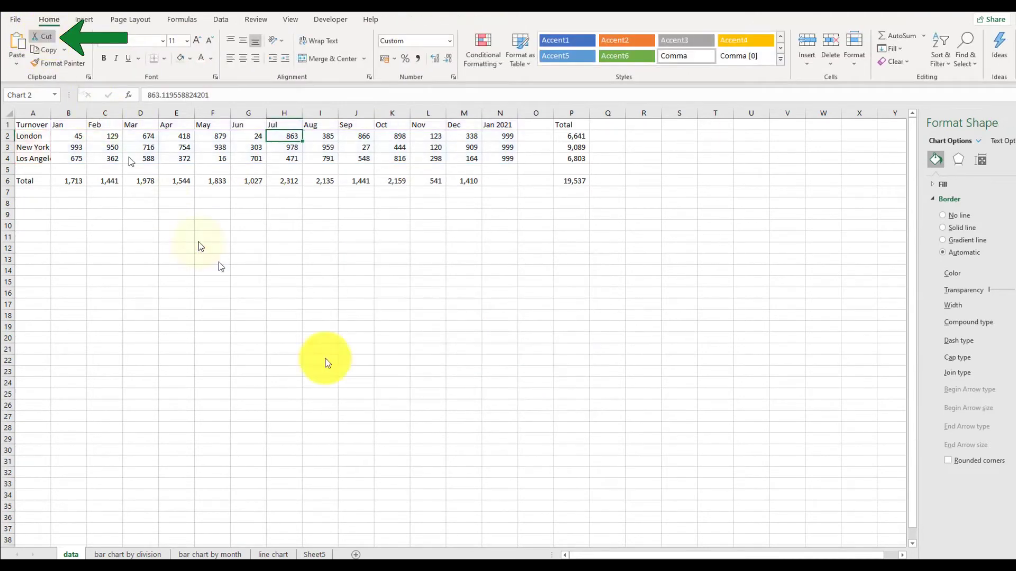
click(326, 554)
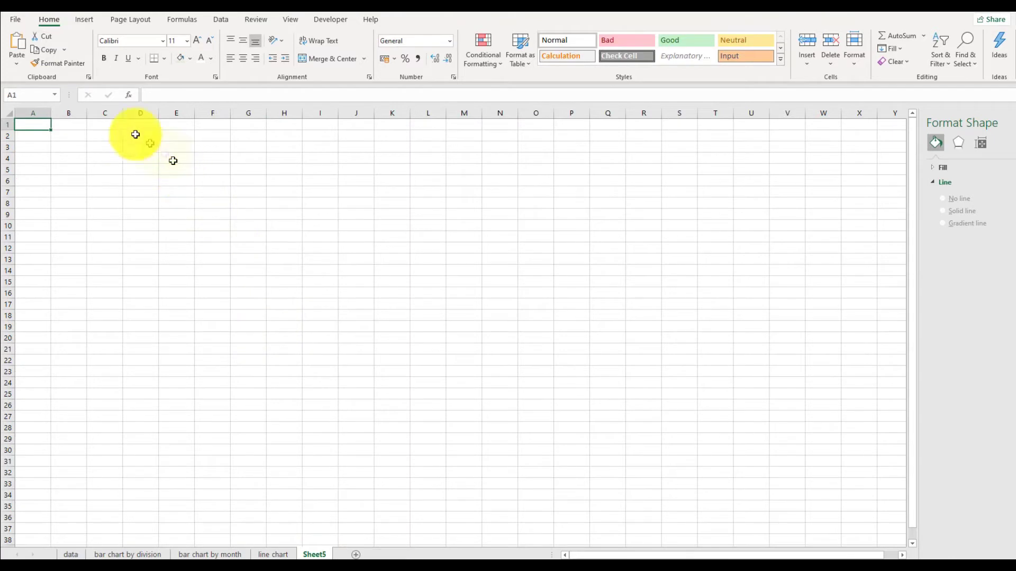
click(8, 44)
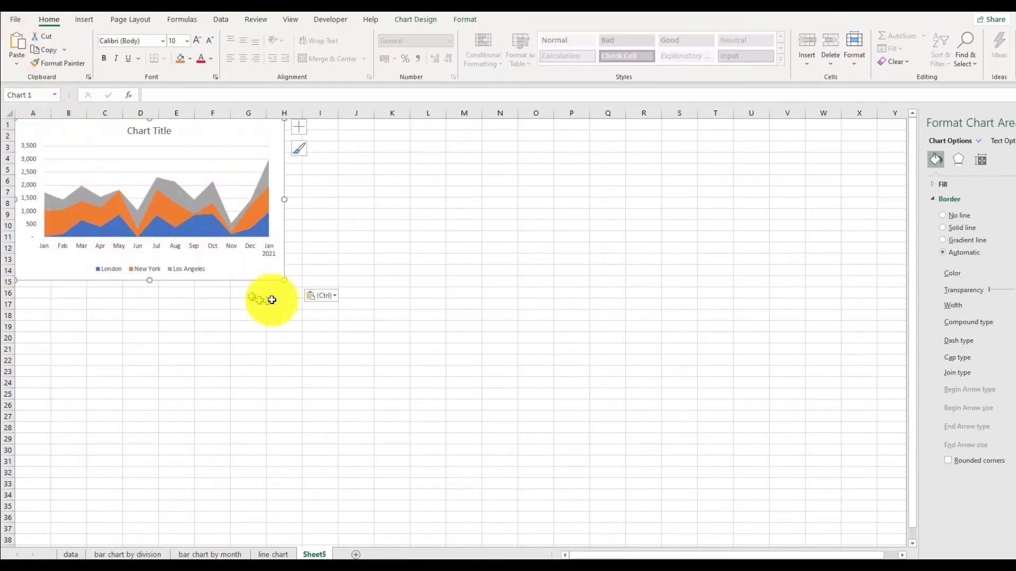
Enlarge the stacked area chart to reach about column R and row 32, and rename its sheet "stacked by area"
drag(284, 280, 764, 544)
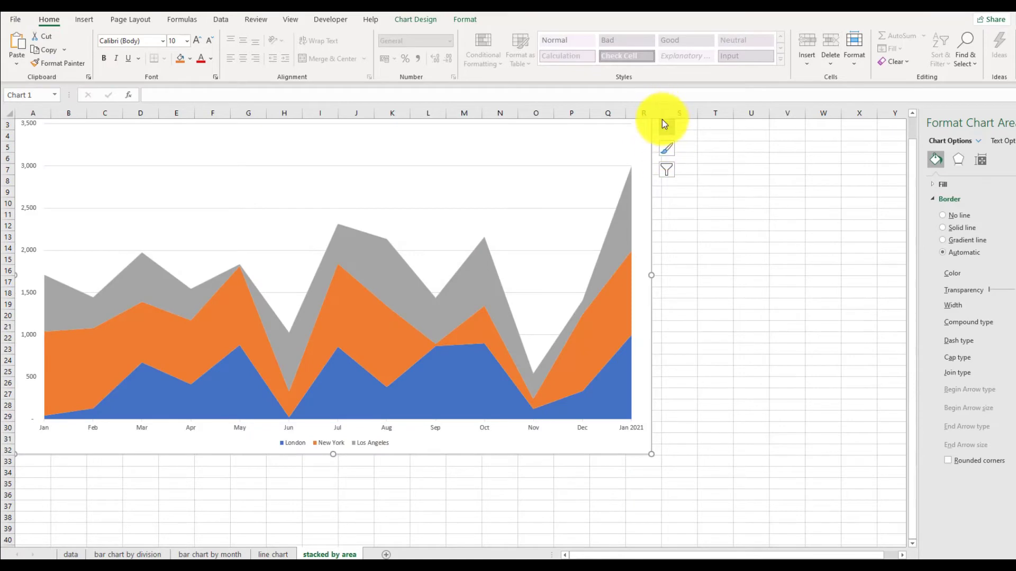
click(664, 125)
click(710, 272)
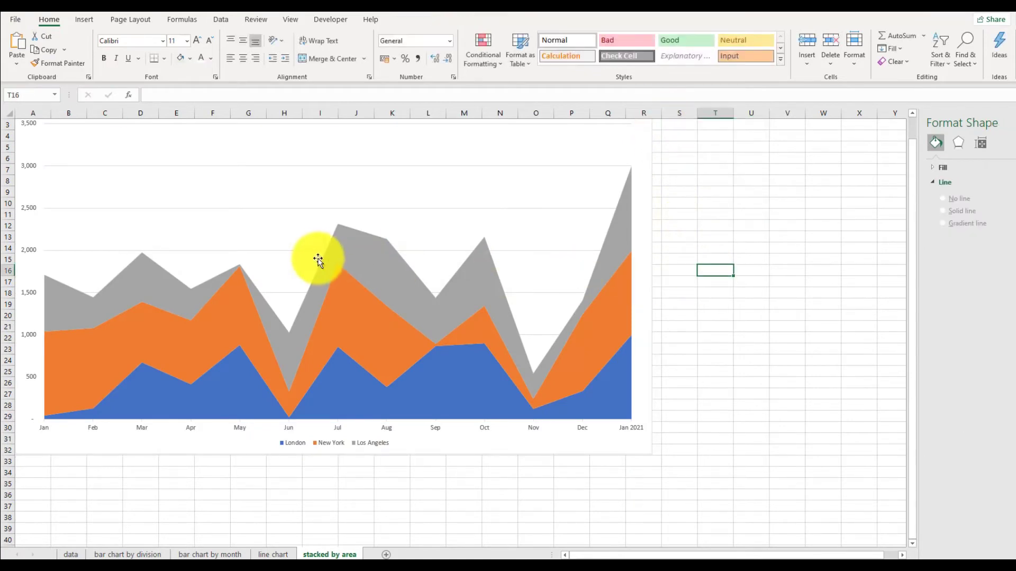
scroll(321, 261, up, 1)
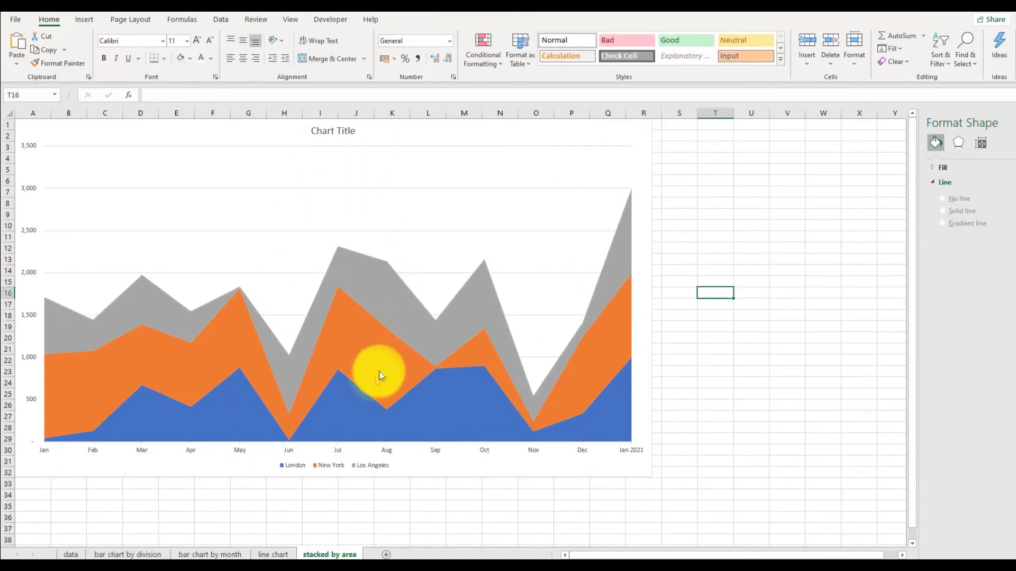
Insert the recommended Stacked Column chart from the turnover table on the data sheet
click(71, 554)
click(94, 24)
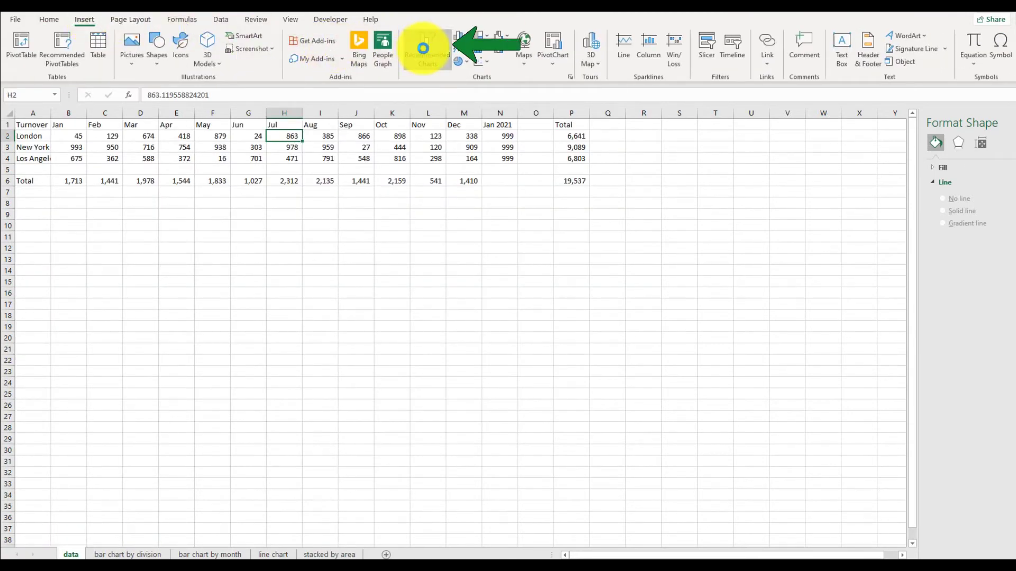
click(423, 48)
scroll(419, 254, down, 2)
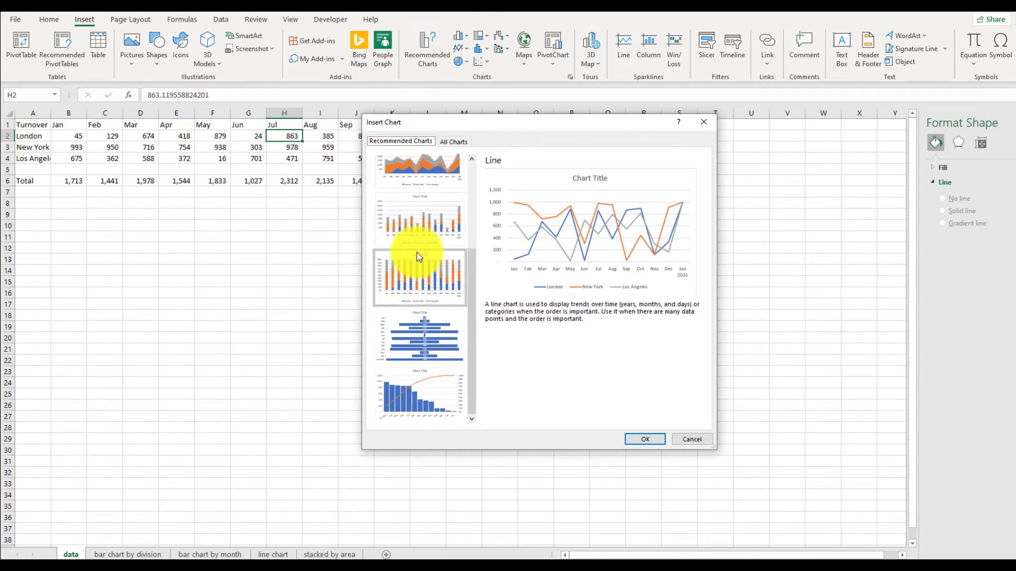
click(426, 222)
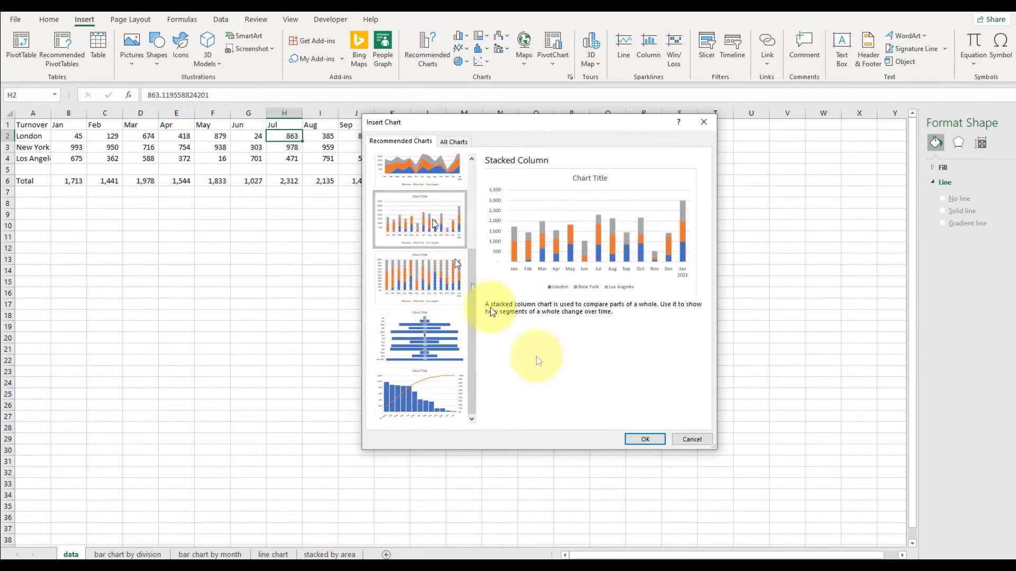
click(652, 440)
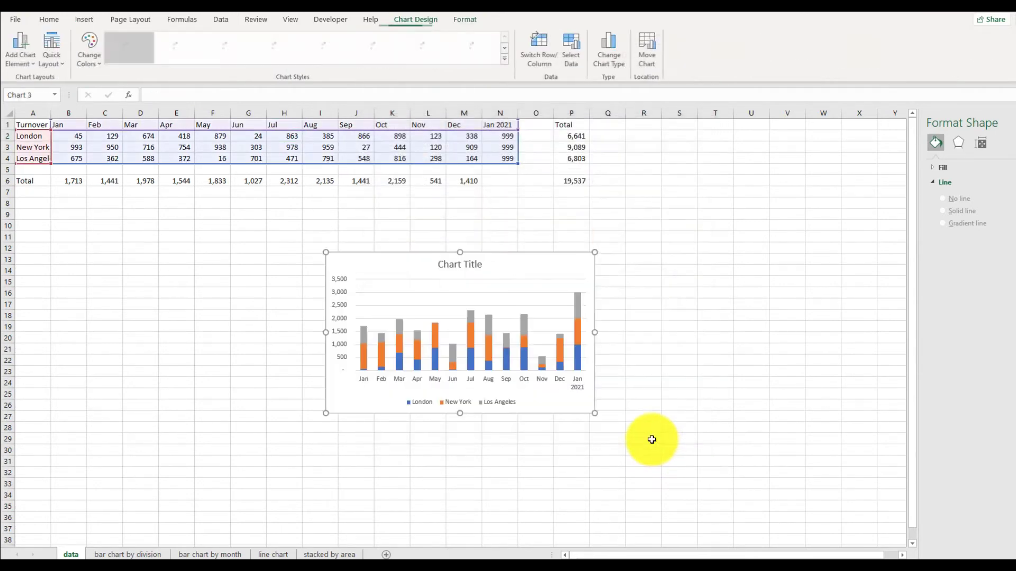
Cut the stacked column chart and add a worksheet named "stacked bar" after the "stacked by area" sheet
click(55, 18)
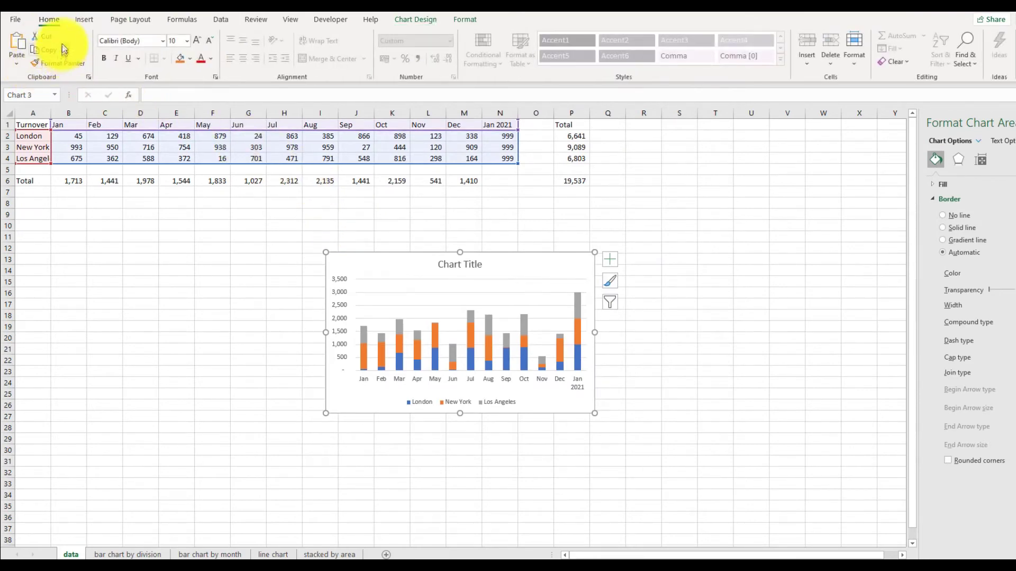
click(46, 37)
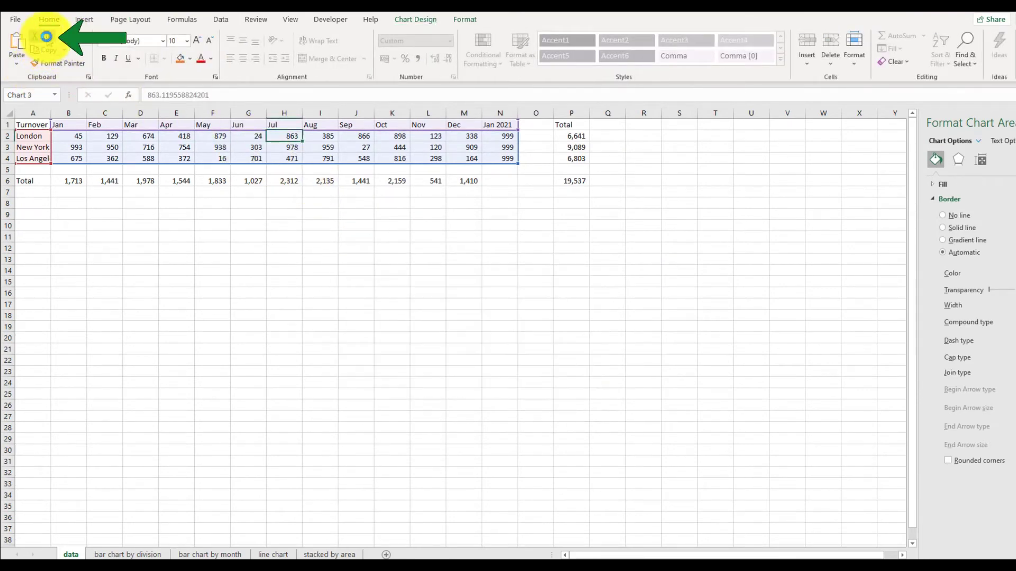
click(389, 555)
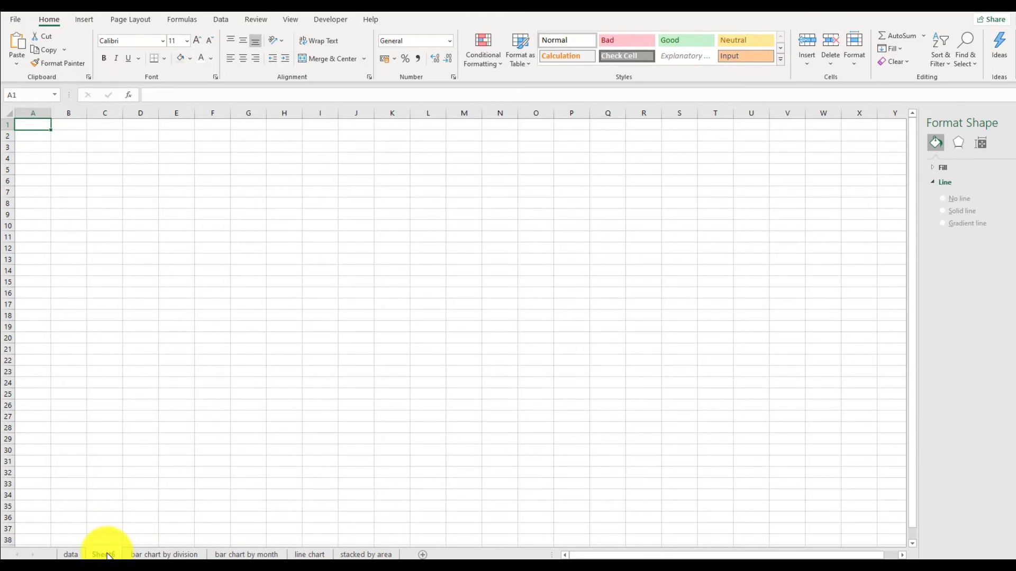
drag(108, 556, 402, 553)
double_click(393, 554)
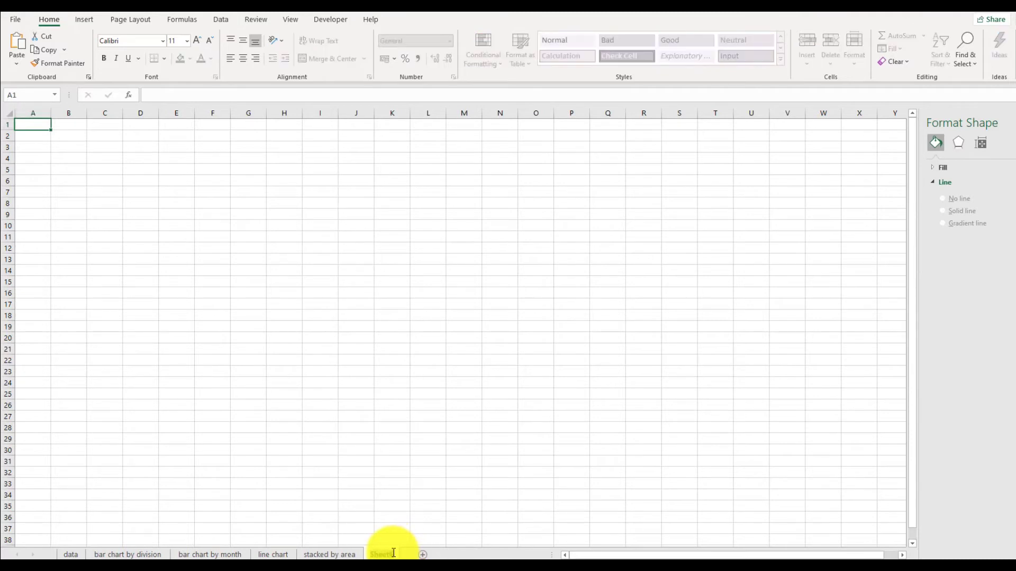
text(stacked bar)
Paste the stacked column chart at cell B2 of the "stacked bar" sheet and enlarge it to about column V and row 36
click(59, 136)
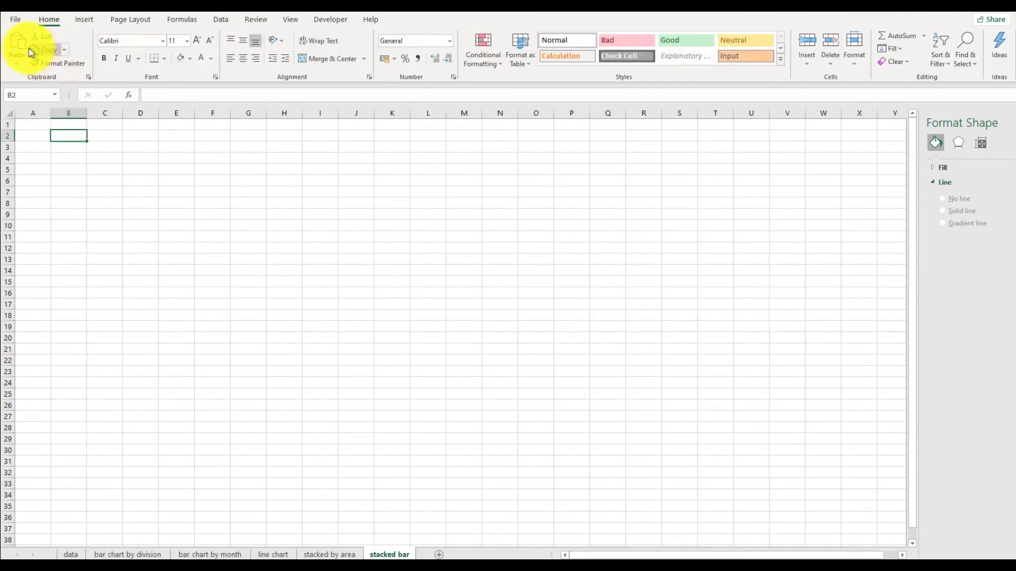
click(14, 55)
click(170, 216)
drag(318, 293, 806, 521)
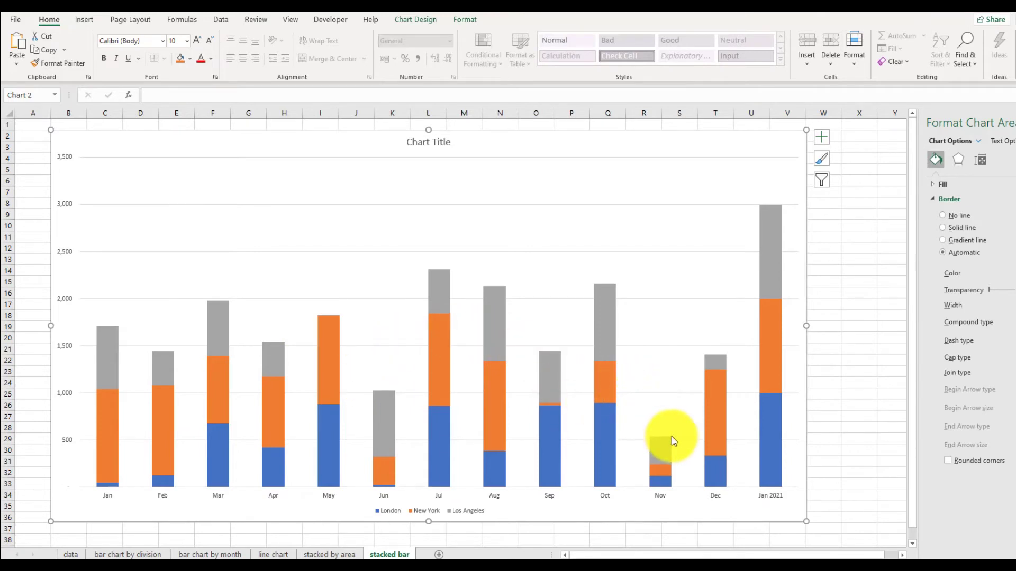
Review the stacked column chart's November values and compare it with the bar charts and stacked area chart on the other sheets
mouse_move(671, 437)
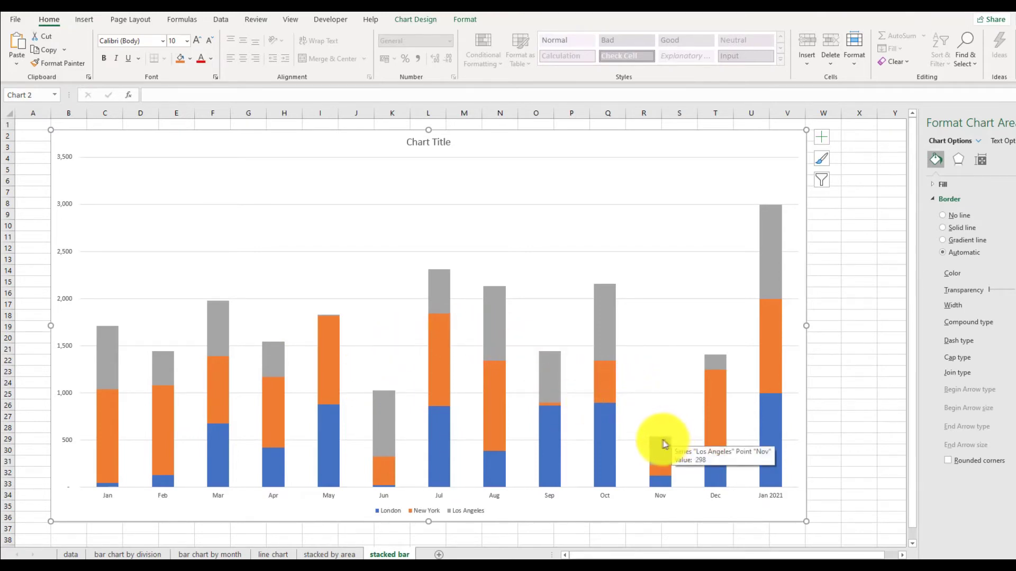
click(125, 554)
click(206, 553)
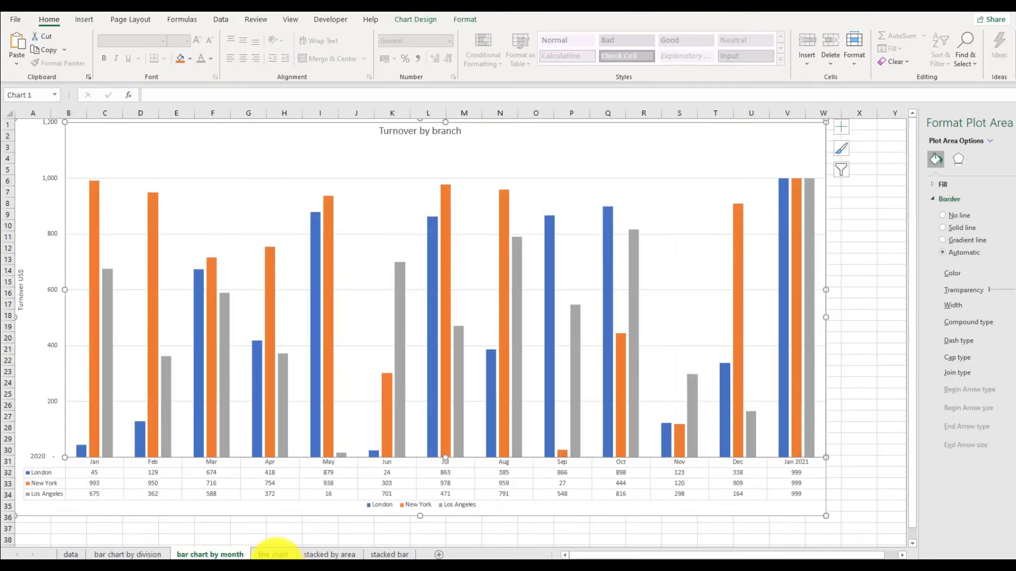
click(329, 554)
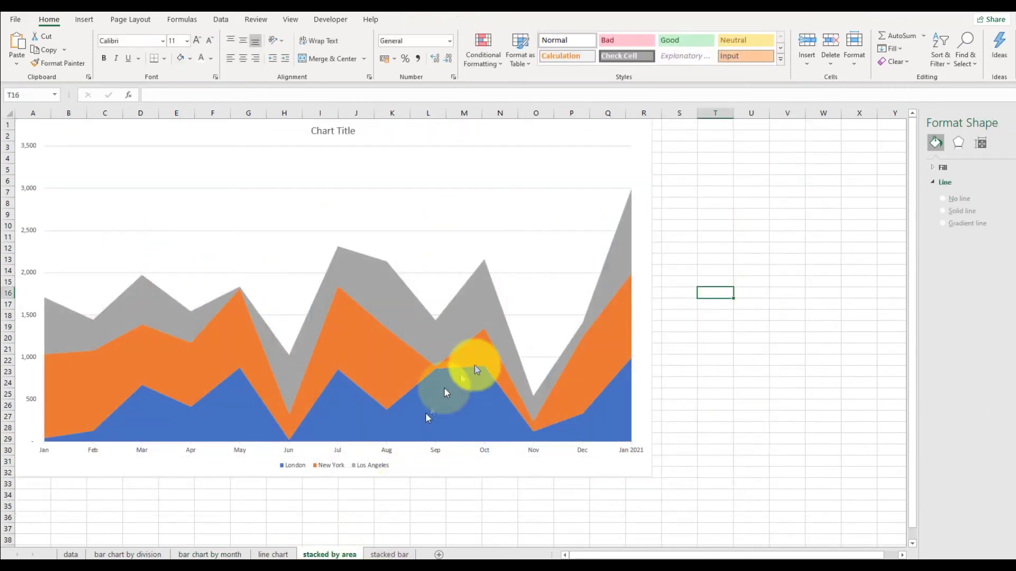
click(382, 555)
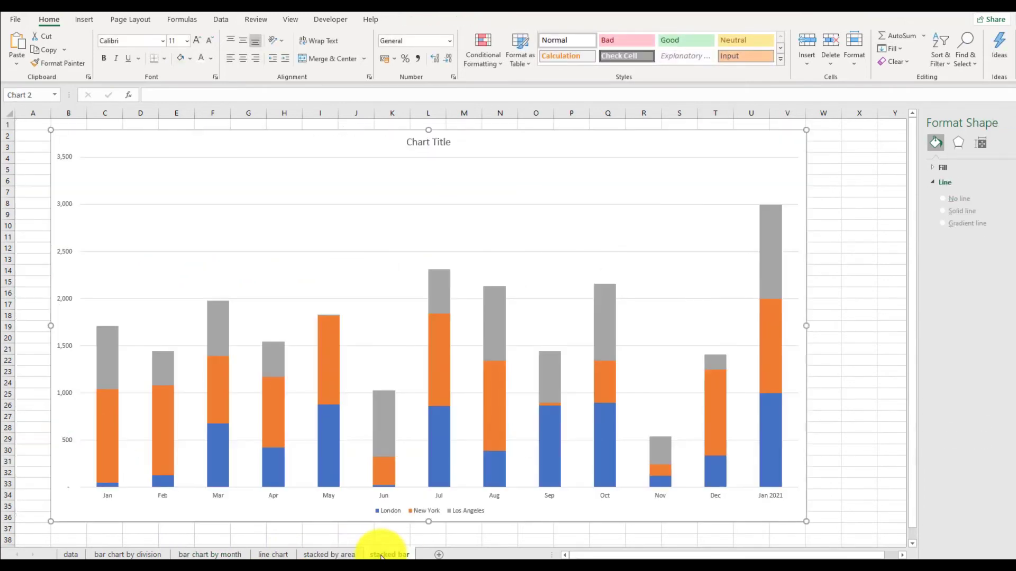
Add a new worksheet after "stacked bar" and name it "pie chart"
click(84, 19)
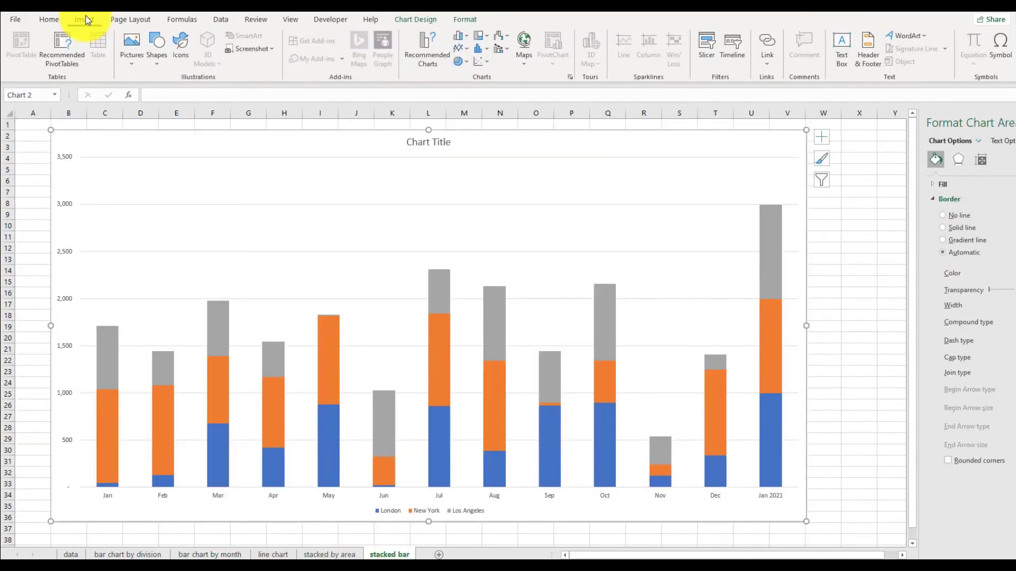
click(439, 555)
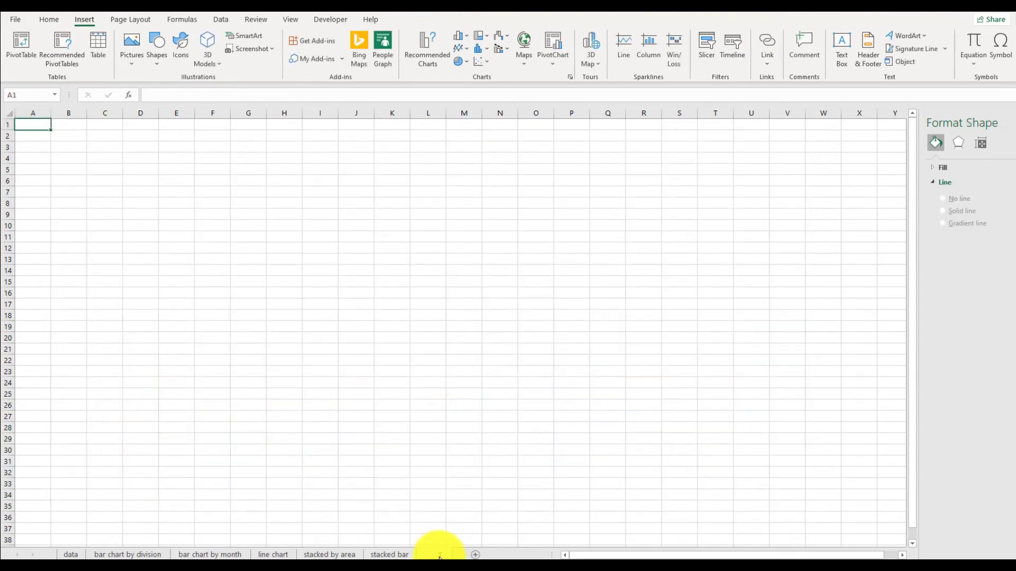
double_click(439, 556)
text(pie chart)
key(Return)
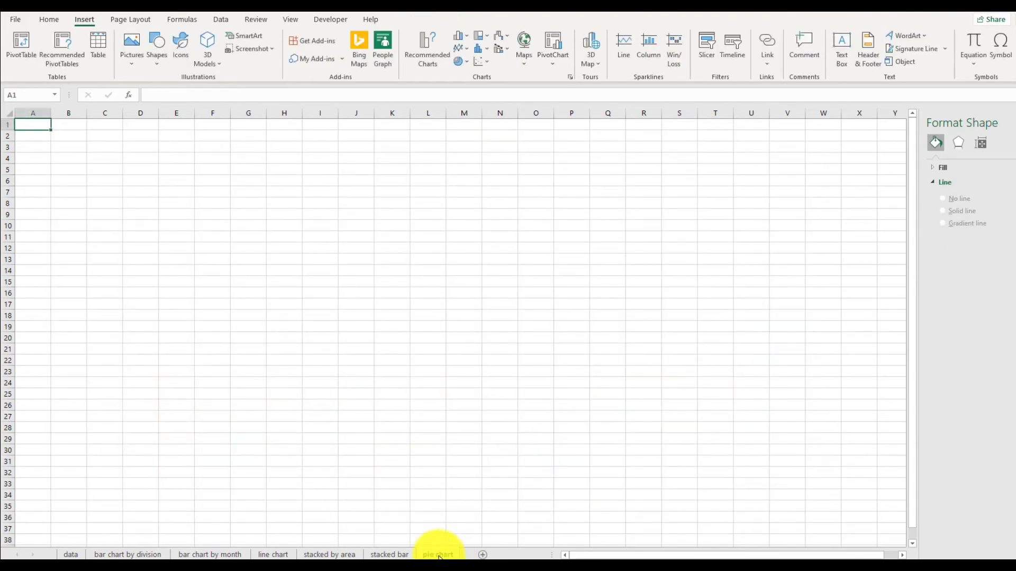
Copy the branch names and January turnover in A1:B4 of the data sheet to the range starting at A11
click(71, 554)
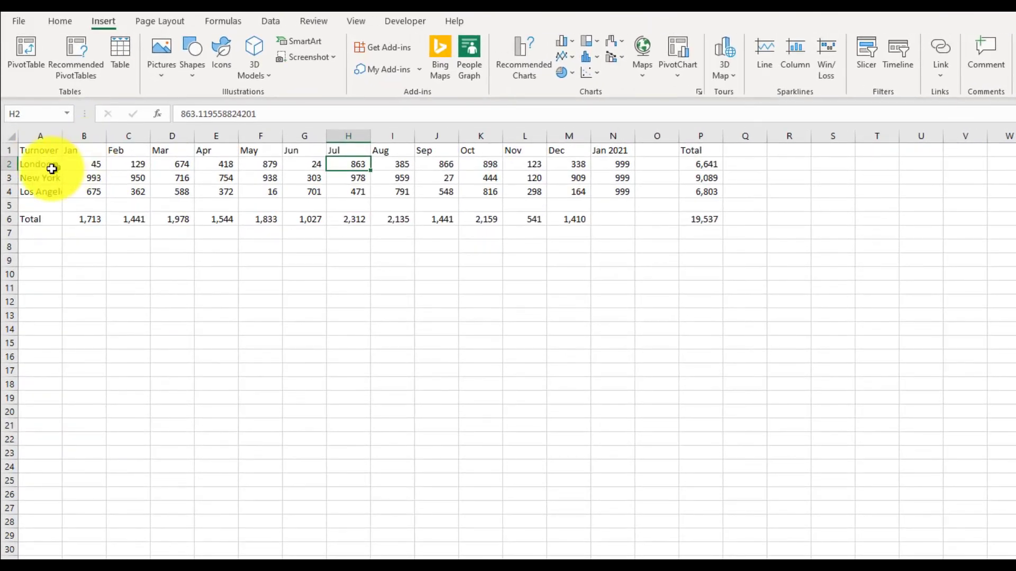
drag(51, 152, 81, 166)
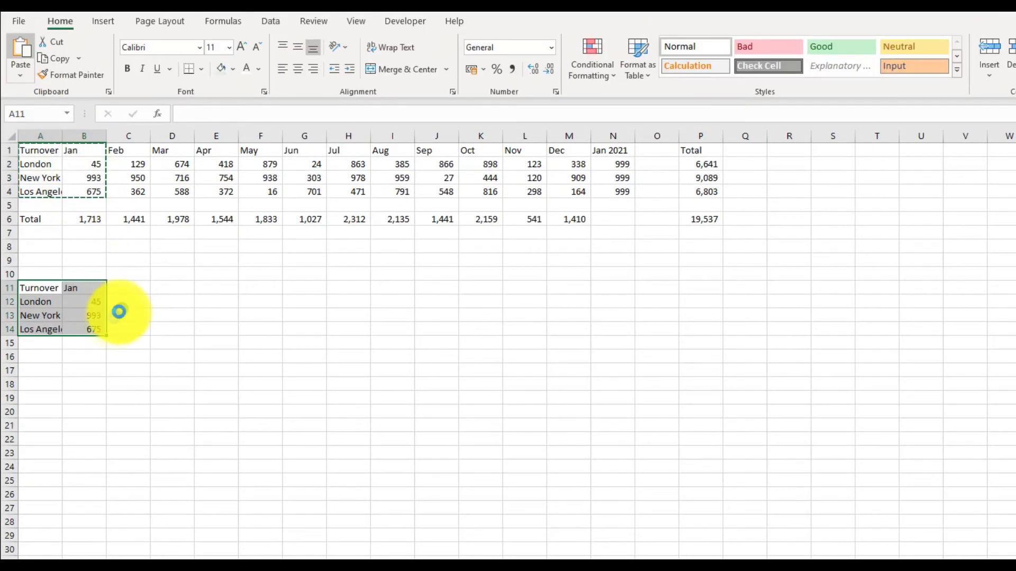
text(Turnover	Jan London	45 New York	993 Los Angeles	675)
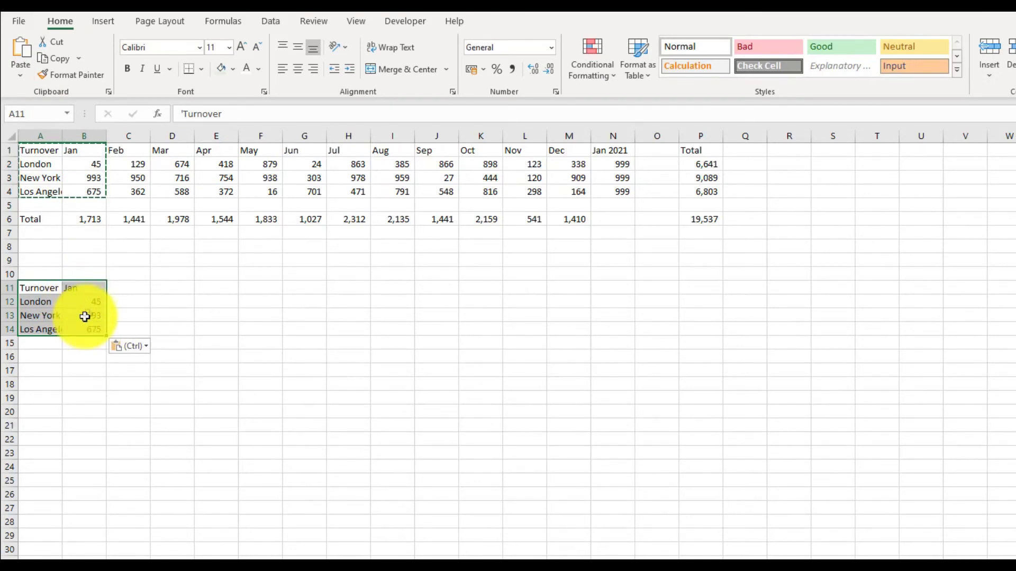
Insert a 2-D pie chart from the copied January turnover table in A11:B14
click(103, 23)
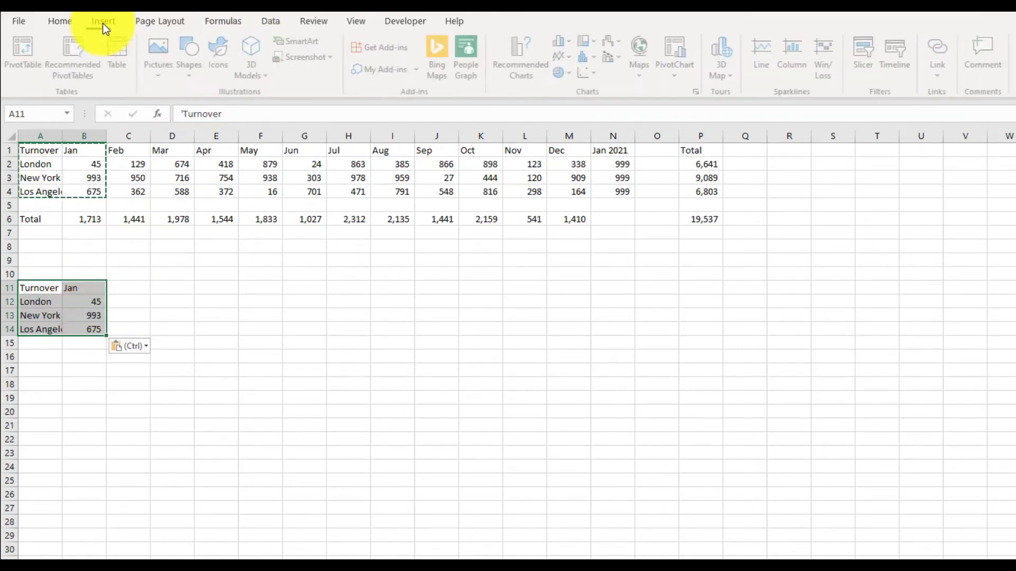
click(565, 74)
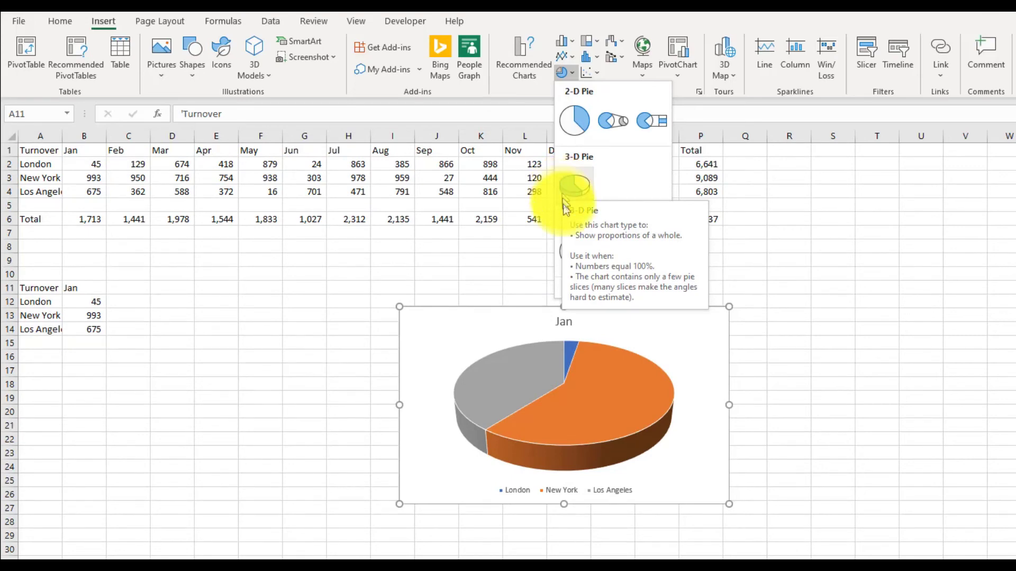
click(576, 127)
click(919, 457)
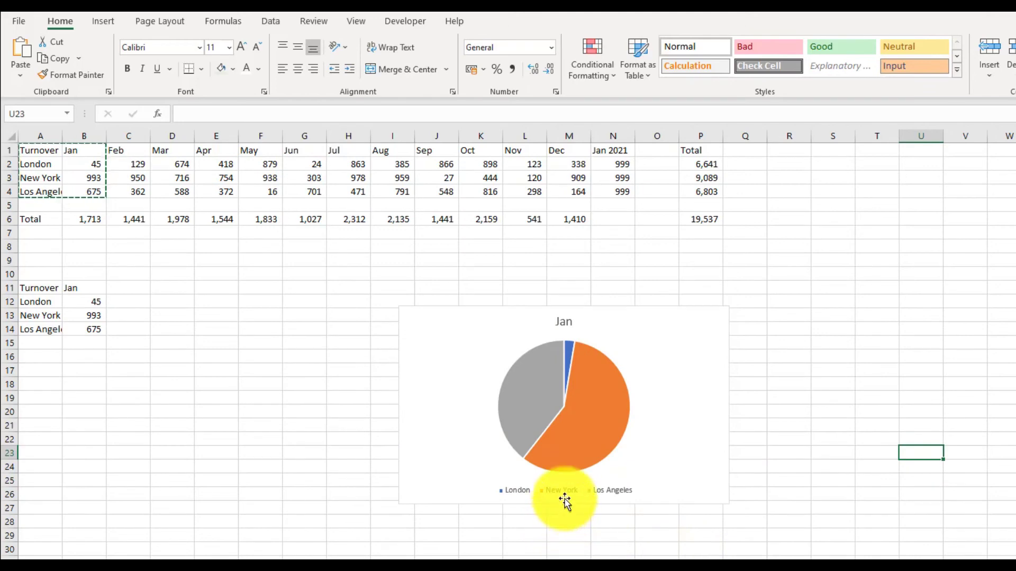
Select only the Los Angeles slice of the January pie chart and set its border color to yellow
mouse_move(586, 421)
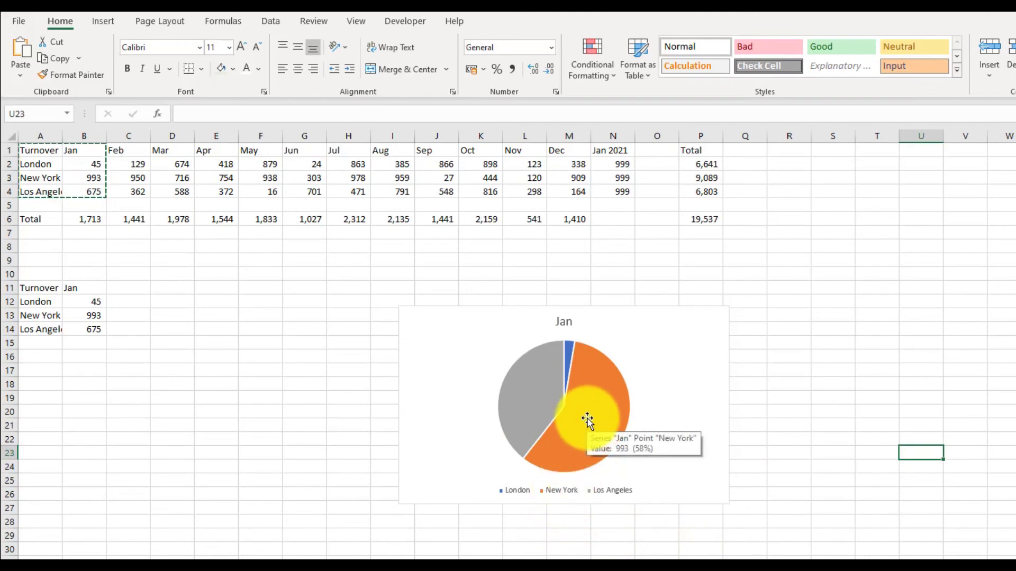
mouse_move(566, 345)
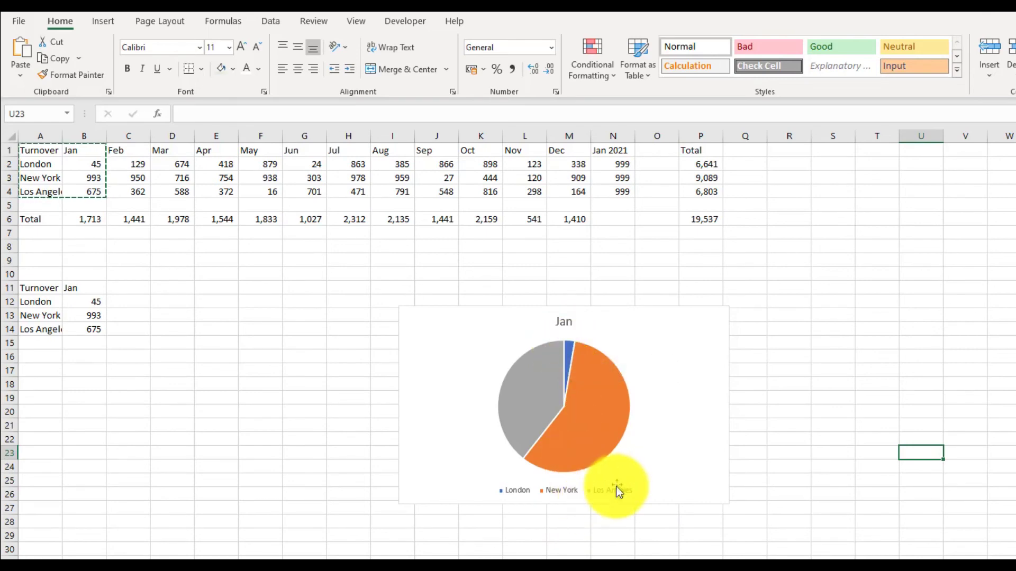
click(617, 498)
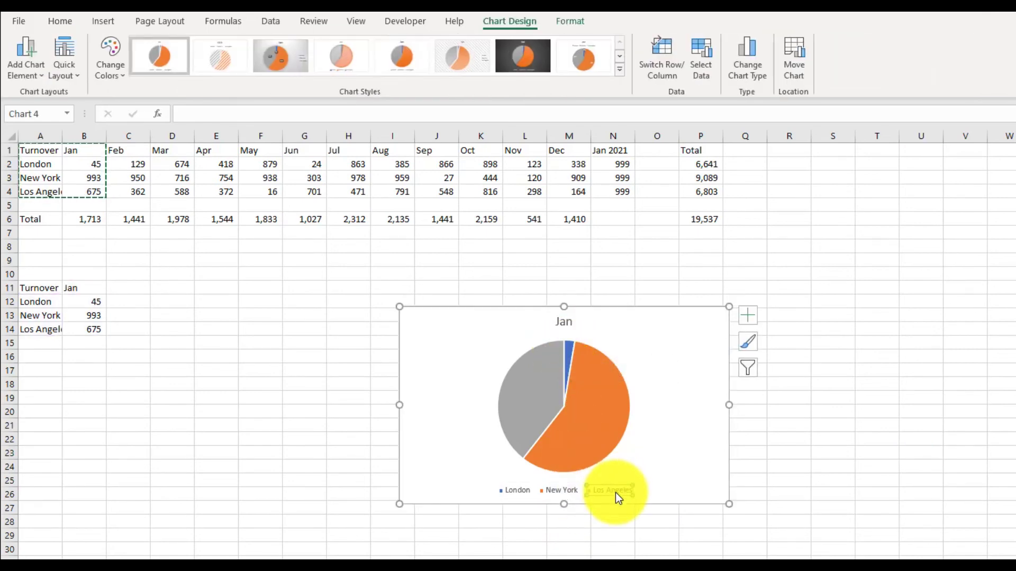
click(538, 391)
double_click(539, 390)
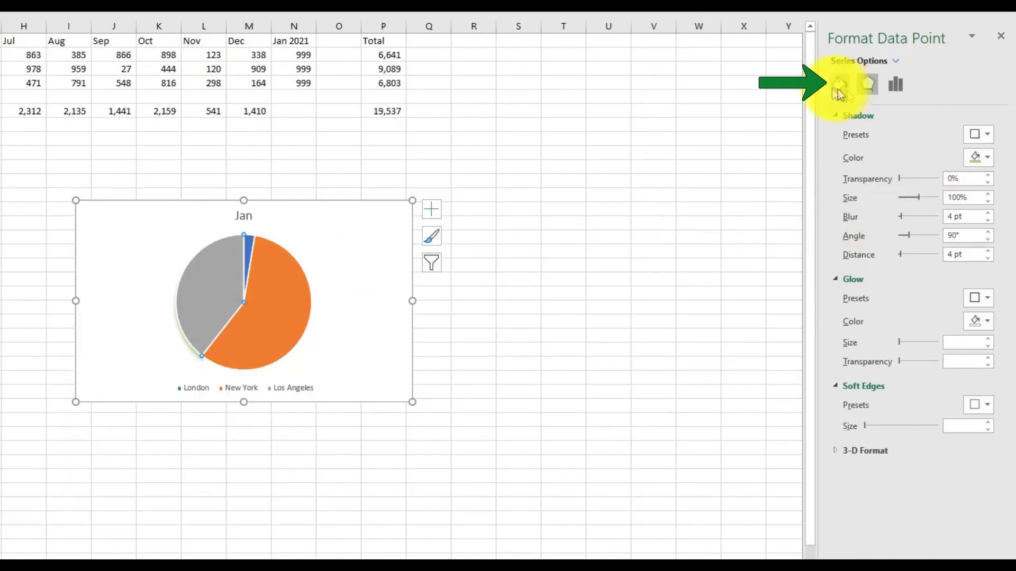
click(842, 91)
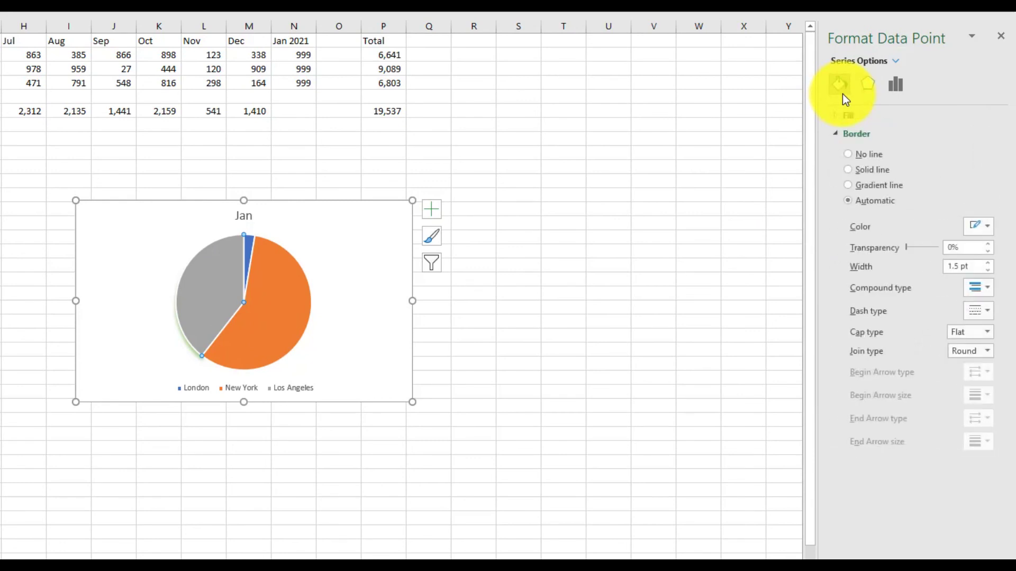
click(978, 226)
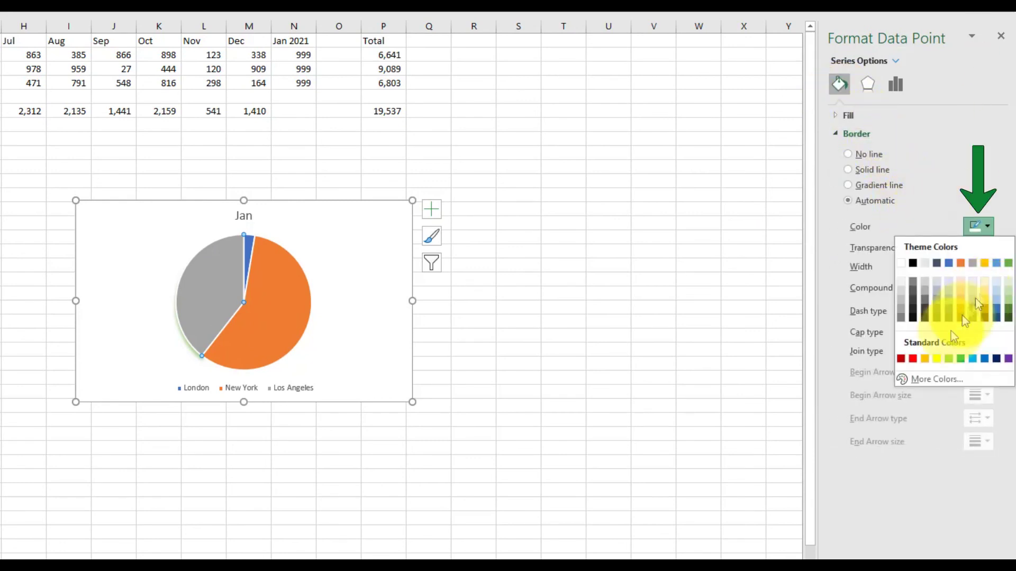
click(941, 363)
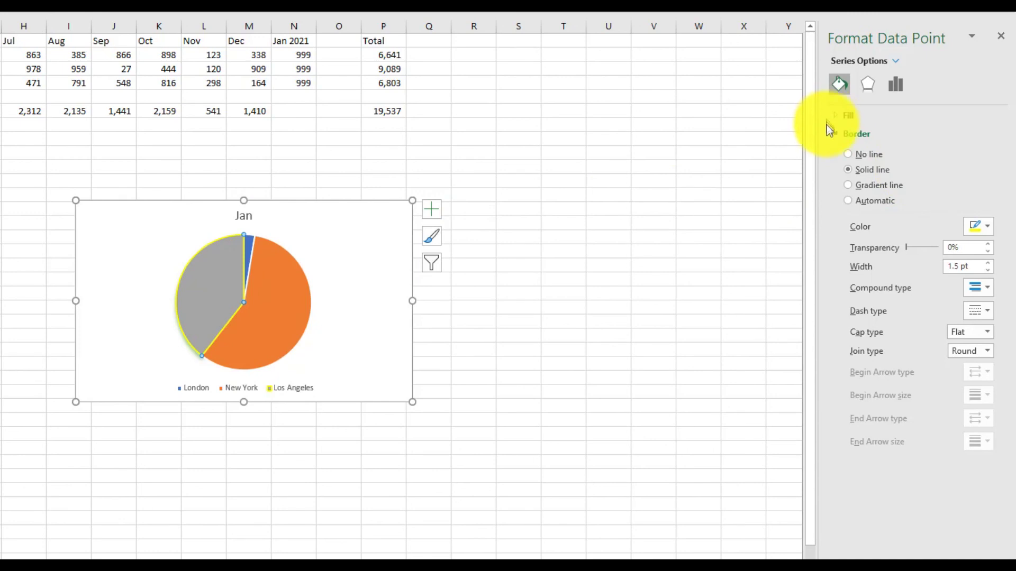
Fill the Los Angeles slice with a solid dark green theme color and deselect the chart
click(837, 136)
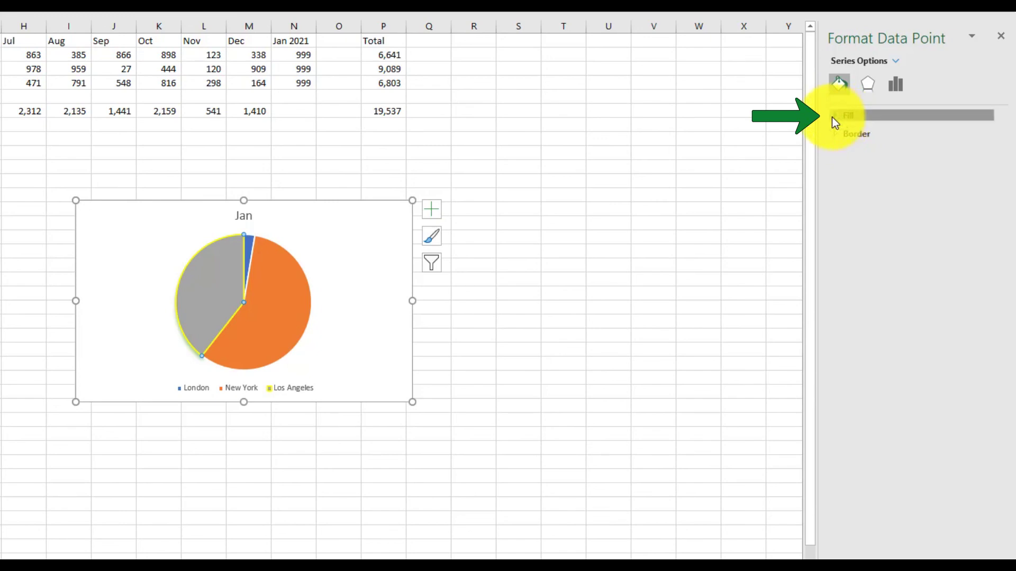
click(834, 116)
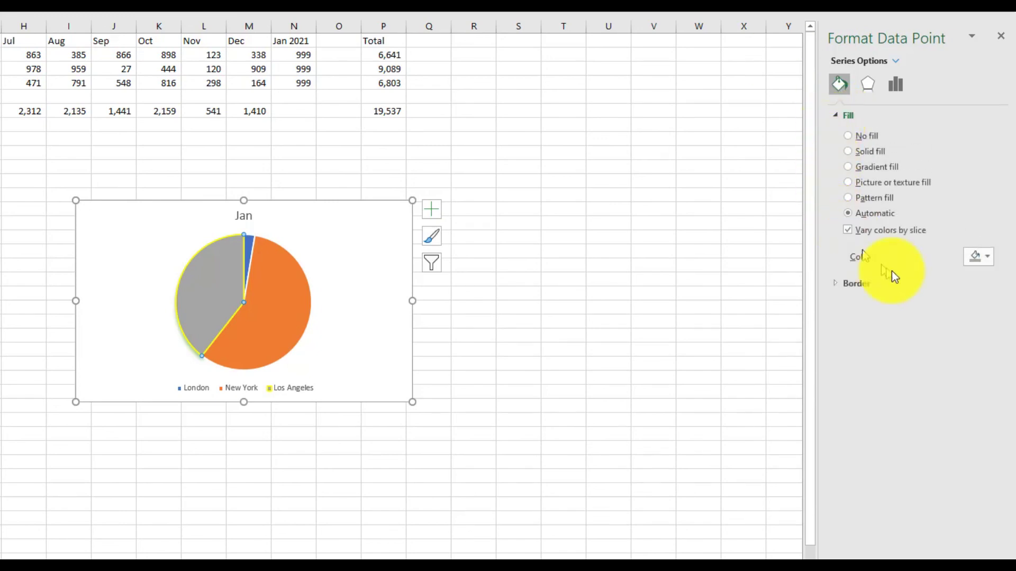
click(990, 256)
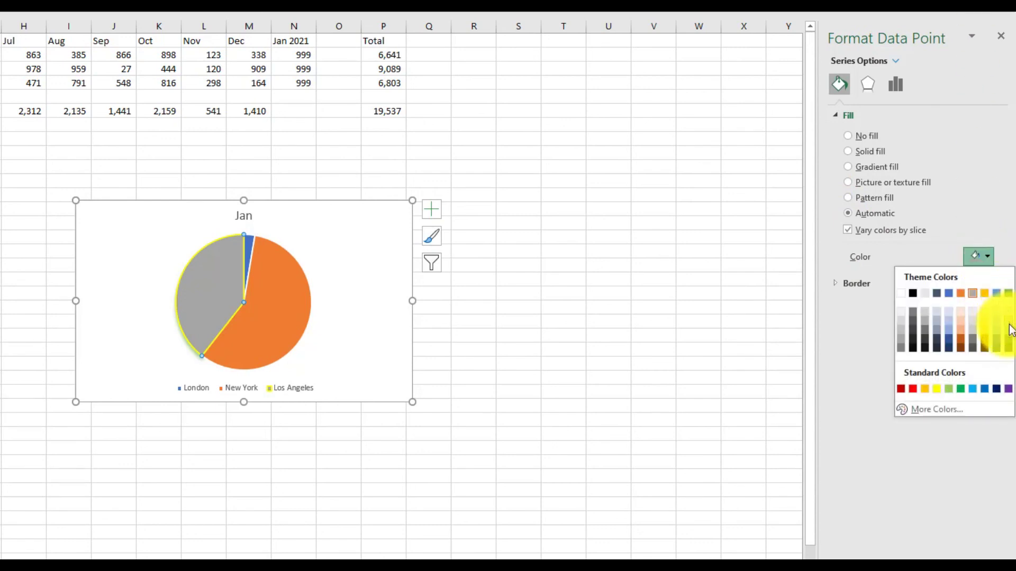
click(1009, 342)
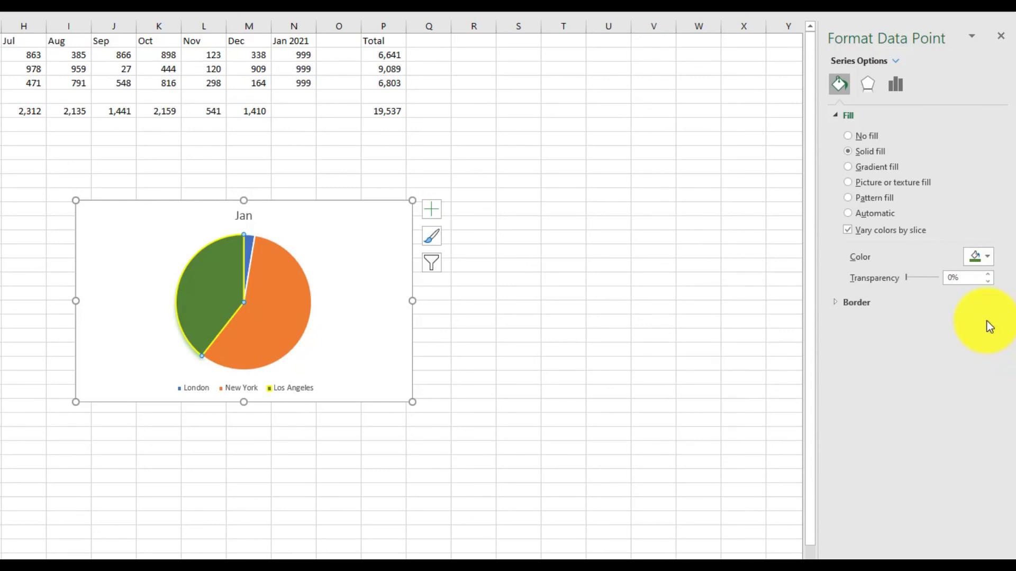
click(582, 321)
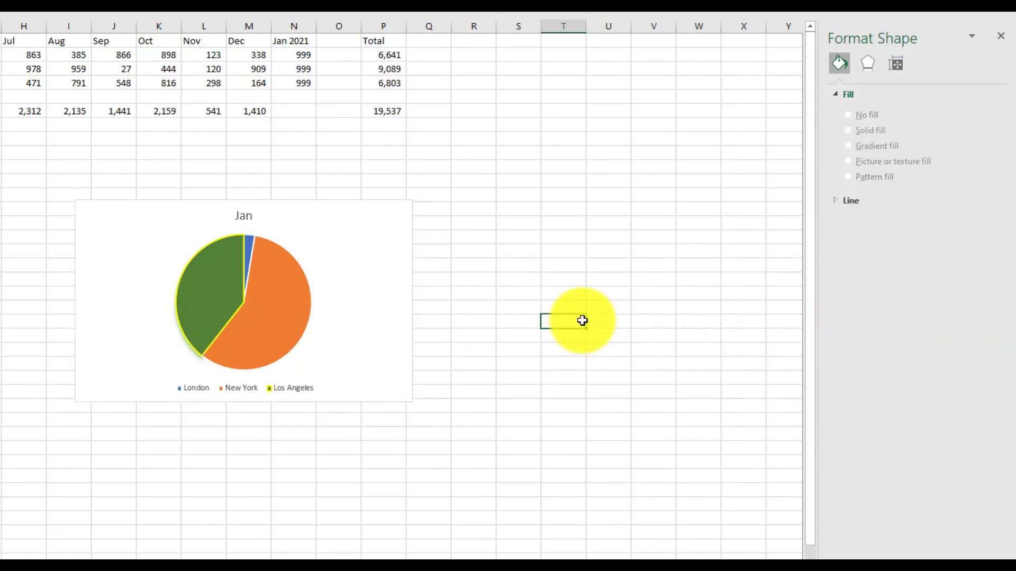